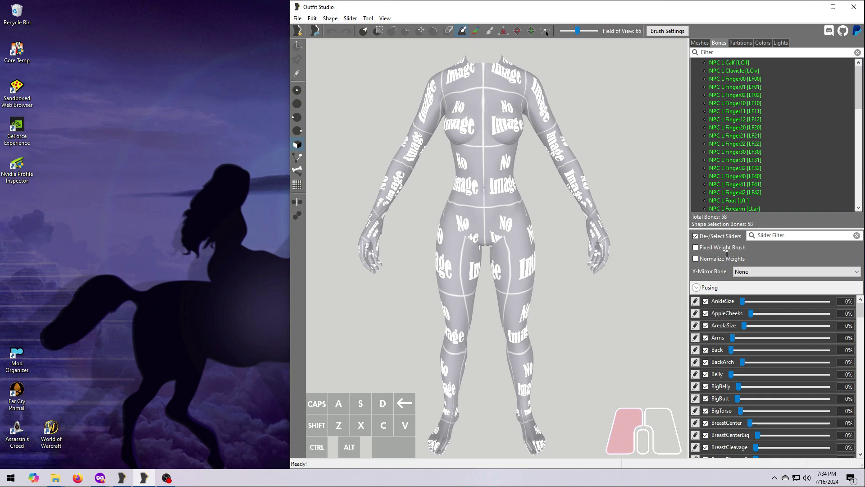
pyautogui.moveTo(727, 254); pyautogui.dragTo(727, 370)
pyautogui.click(737, 208)
pyautogui.click(737, 216)
pyautogui.click(737, 224)
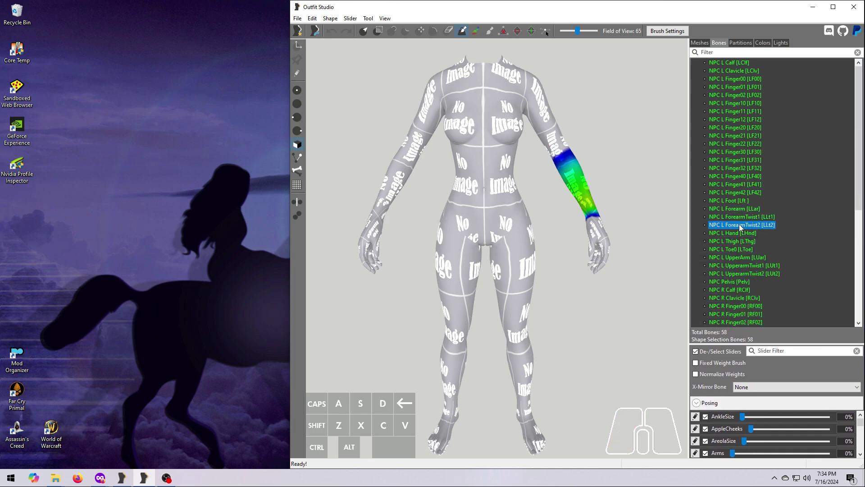
pyautogui.click(737, 232)
pyautogui.click(739, 63)
pyautogui.click(729, 289)
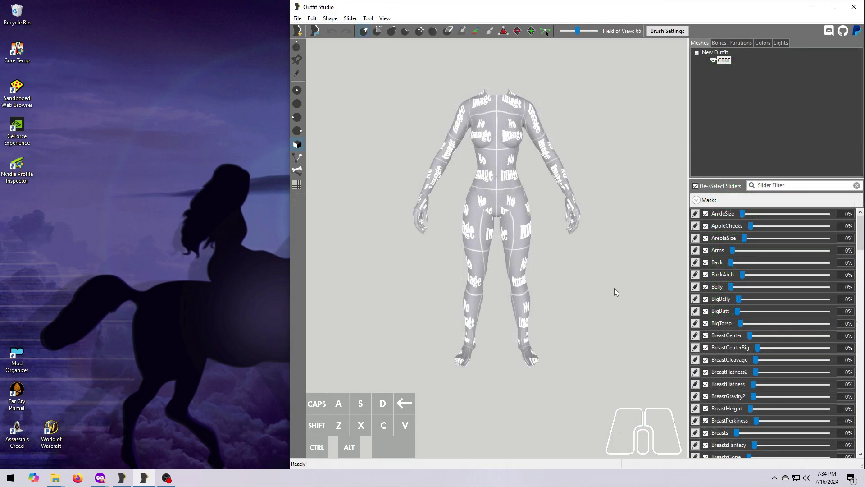
pyautogui.scroll(3, 599, 253)
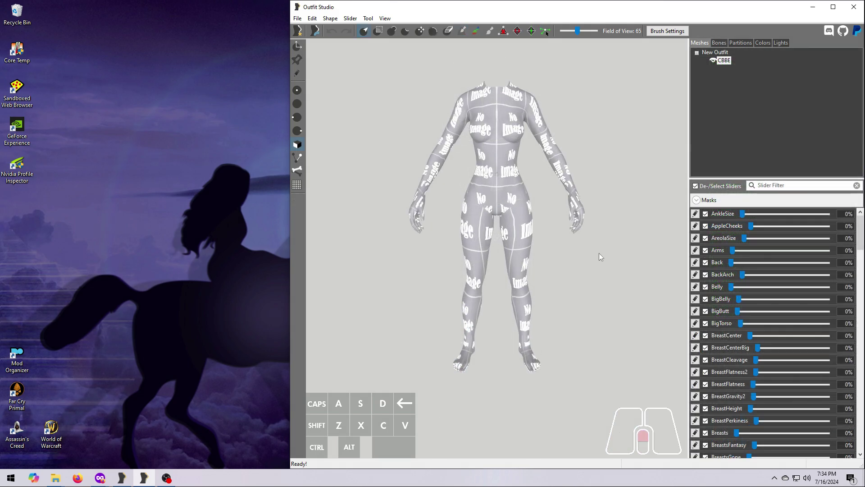
pyautogui.scroll(5, 585, 316)
pyautogui.moveTo(565, 342); pyautogui.dragTo(541, 195, button='middle')
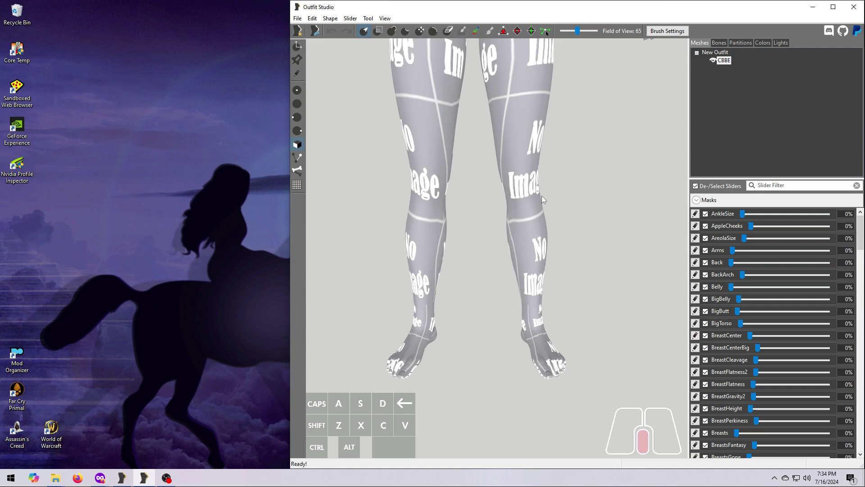
pyautogui.scroll(2, 649, 233)
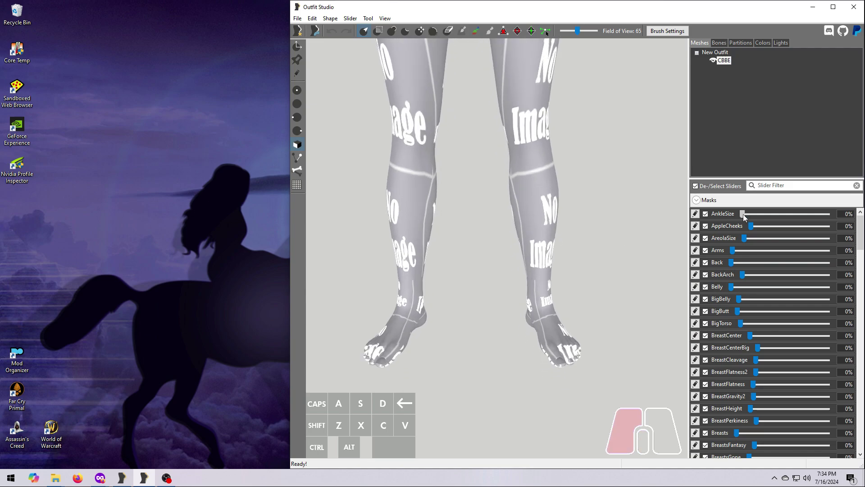
pyautogui.moveTo(742, 214); pyautogui.dragTo(727, 247)
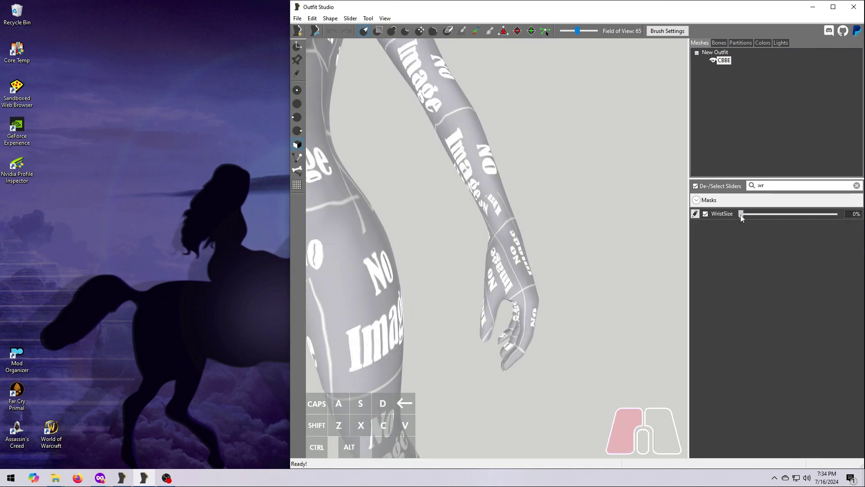
pyautogui.moveTo(740, 215); pyautogui.dragTo(631, 252)
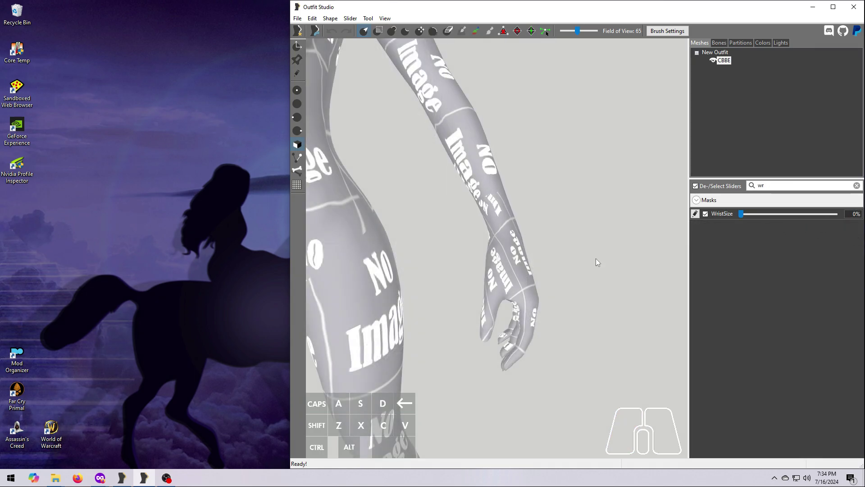
pyautogui.scroll(-5, 501, 266)
pyautogui.scroll(-2, 530, 222)
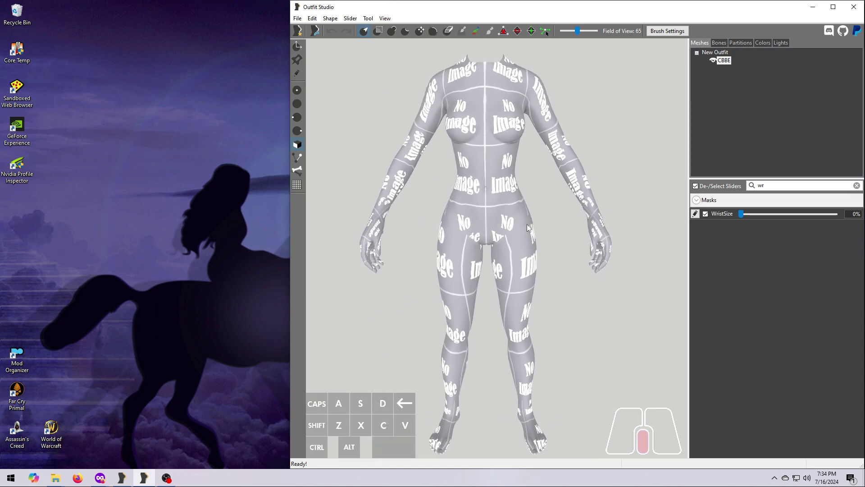
pyautogui.scroll(-2, 525, 233)
pyautogui.press('BackSpace')
pyautogui.press('BackSpace')
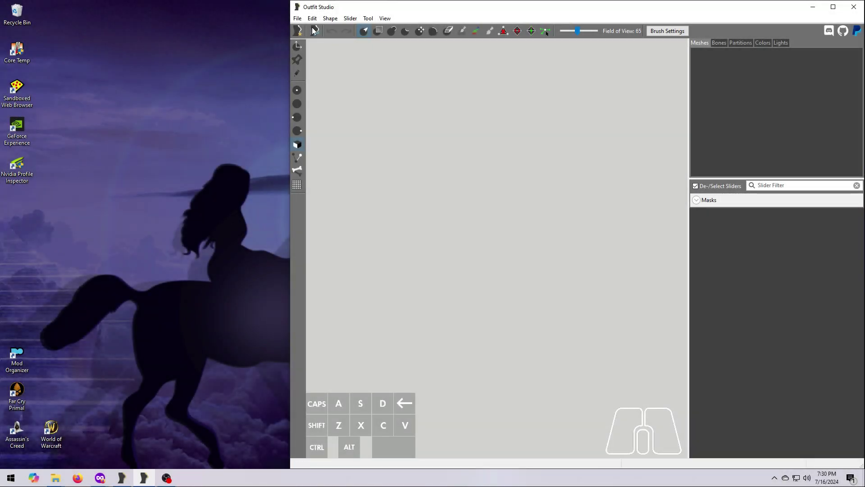
# Load the CBBE Body reference template and set the CBBE mesh as the reference
pyautogui.click(297, 19)
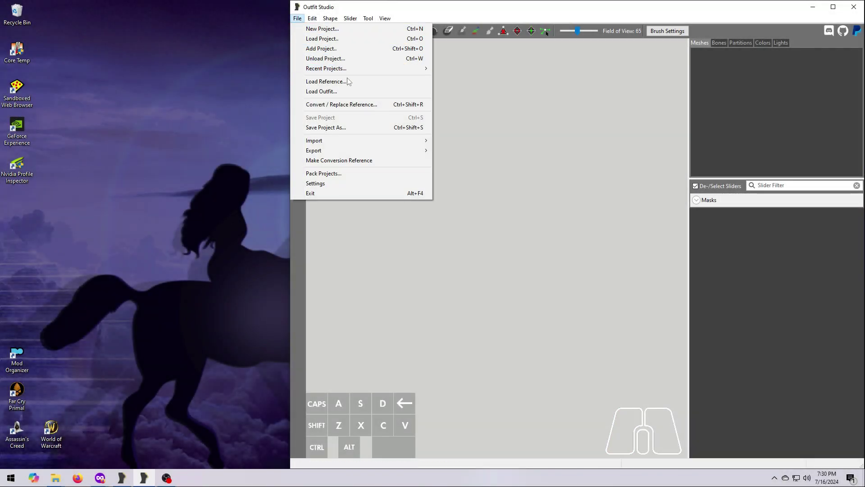
pyautogui.click(343, 81)
pyautogui.click(672, 205)
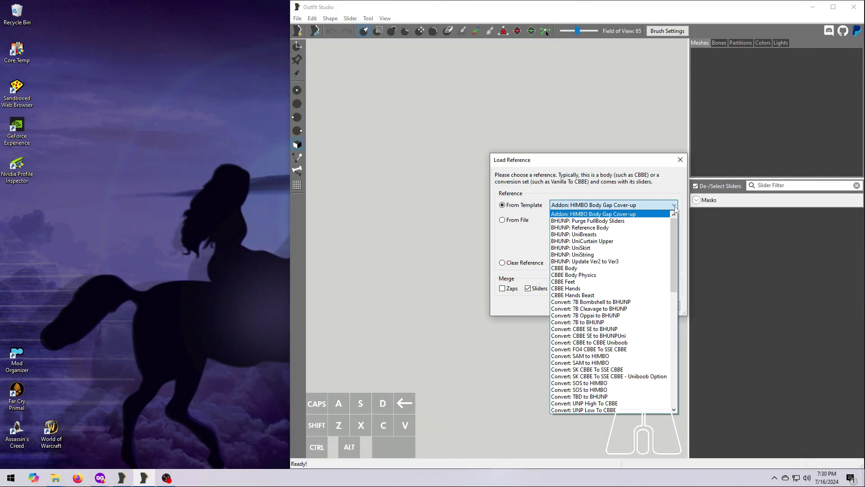
pyautogui.click(579, 269)
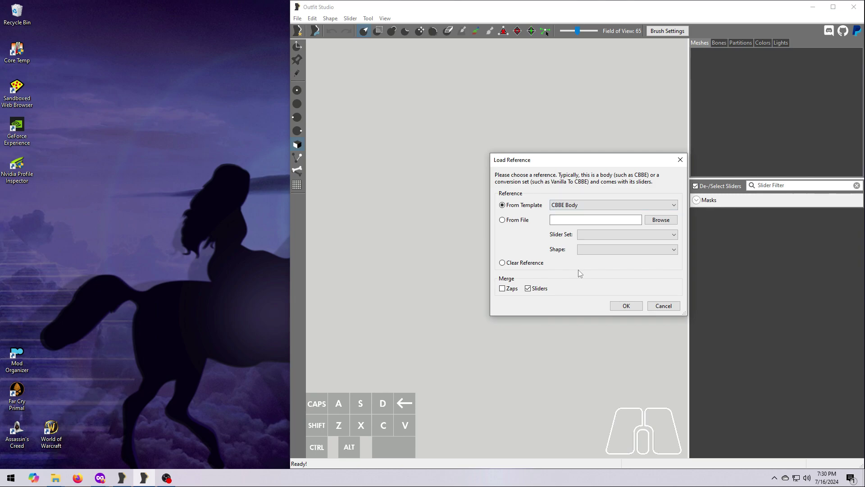
pyautogui.click(626, 306)
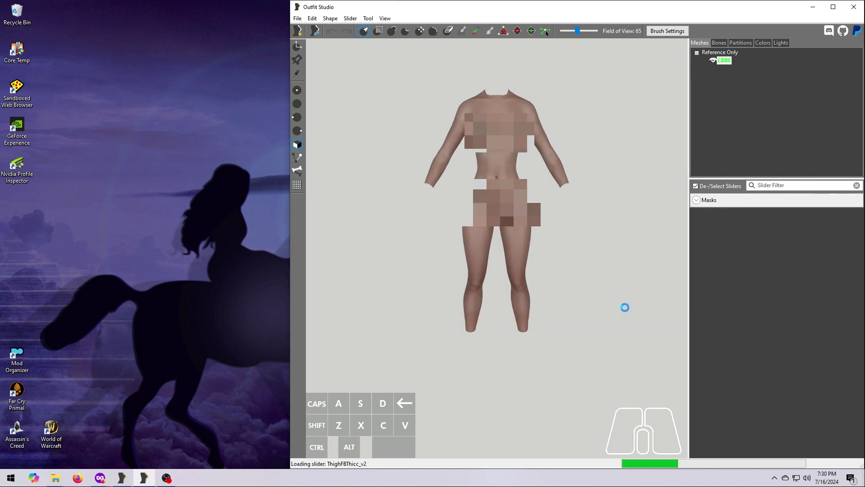
pyautogui.rightClick(726, 63)
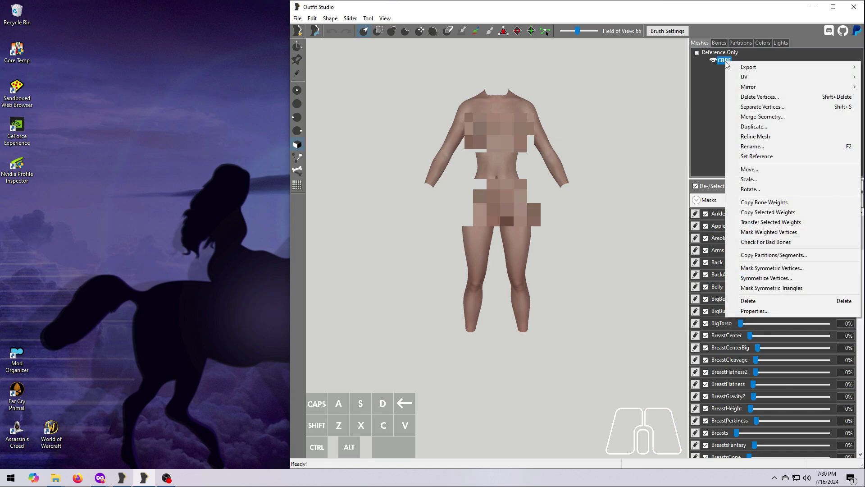
pyautogui.click(745, 155)
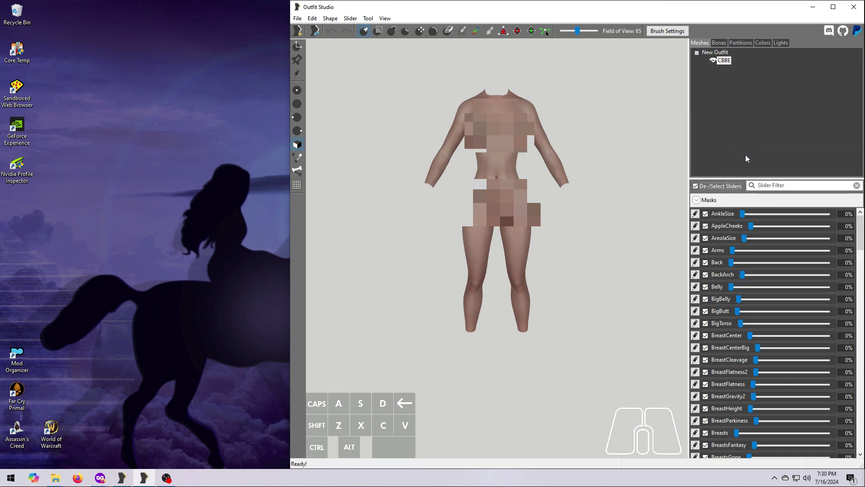
# Load the CBBE Hands template as an additional reference mesh
pyautogui.click(298, 18)
pyautogui.click(331, 81)
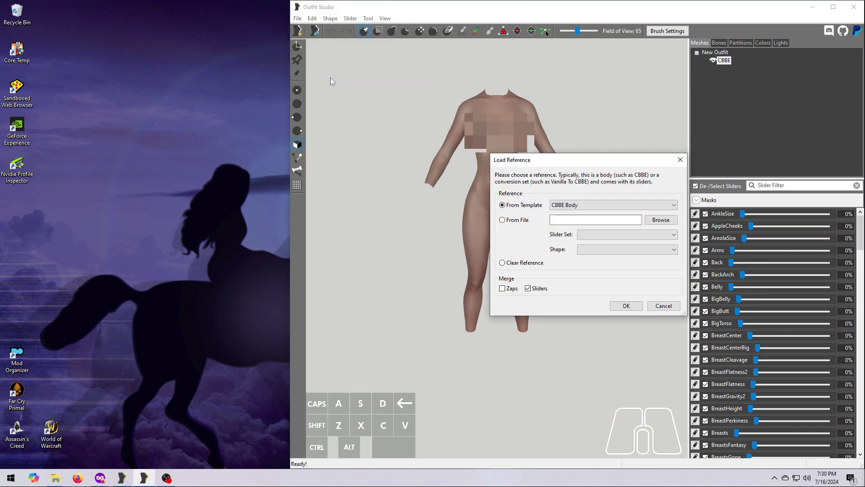
pyautogui.click(613, 205)
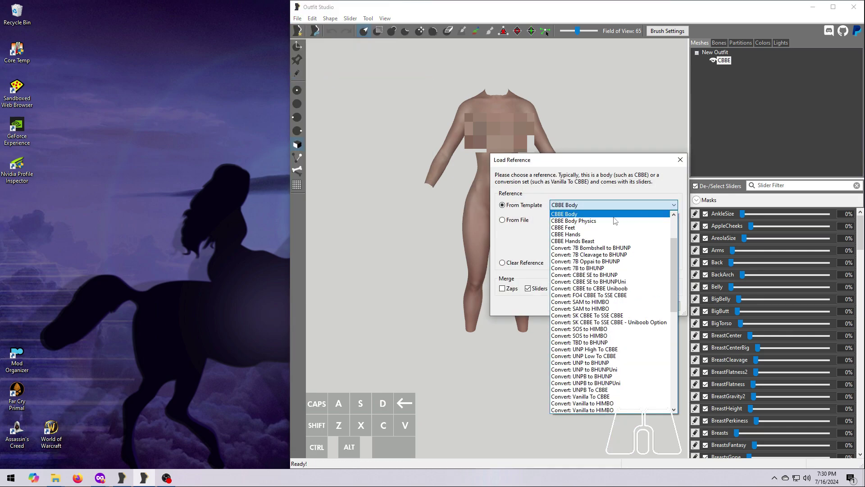
pyautogui.click(584, 234)
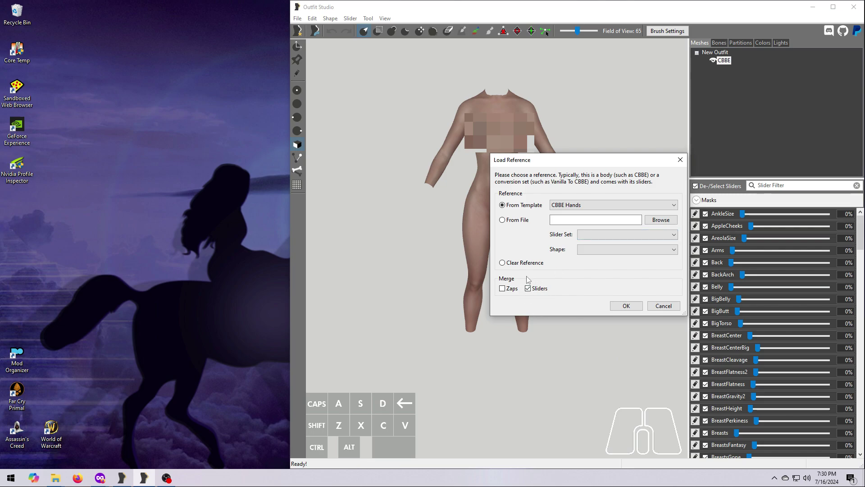
pyautogui.click(618, 305)
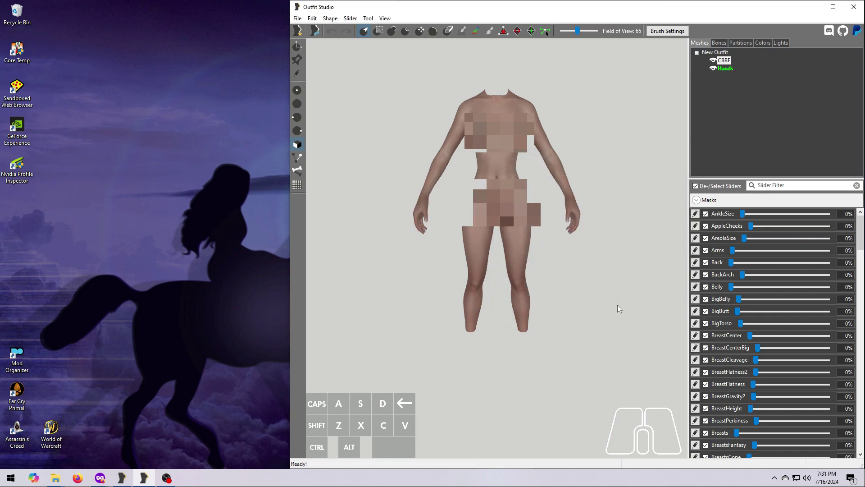
# Test the Hands mesh's WristSize slider via the 'wrist' filter, then set Hands as reference
pyautogui.click(725, 70)
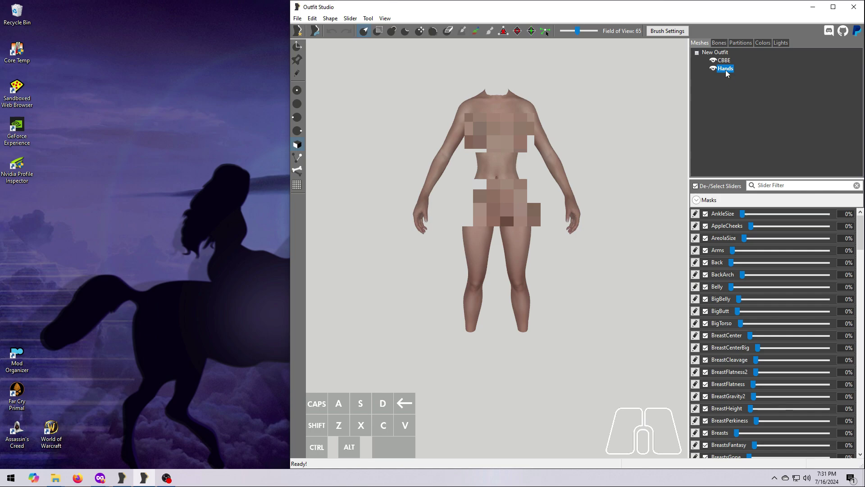
pyautogui.click(760, 186)
pyautogui.write('wrist')
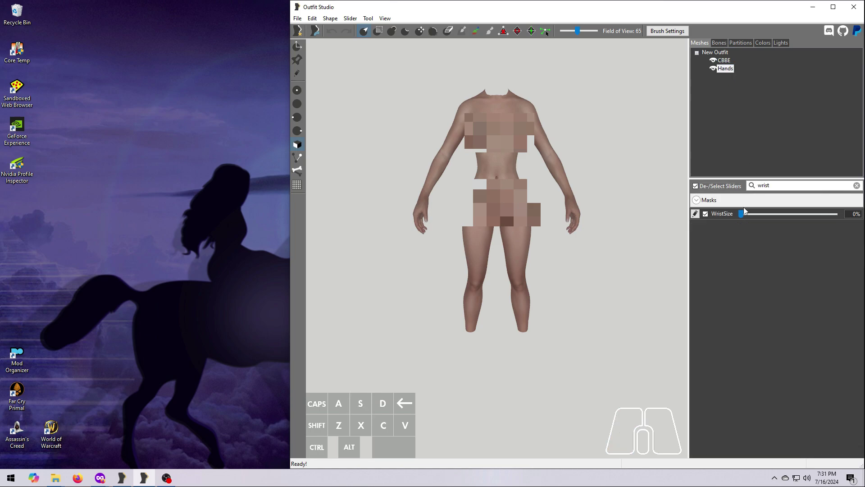
pyautogui.moveTo(740, 214)
pyautogui.mouseDown()
pyautogui.moveTo(821, 222)
pyautogui.moveTo(732, 222)
pyautogui.mouseUp()
pyautogui.click(857, 185)
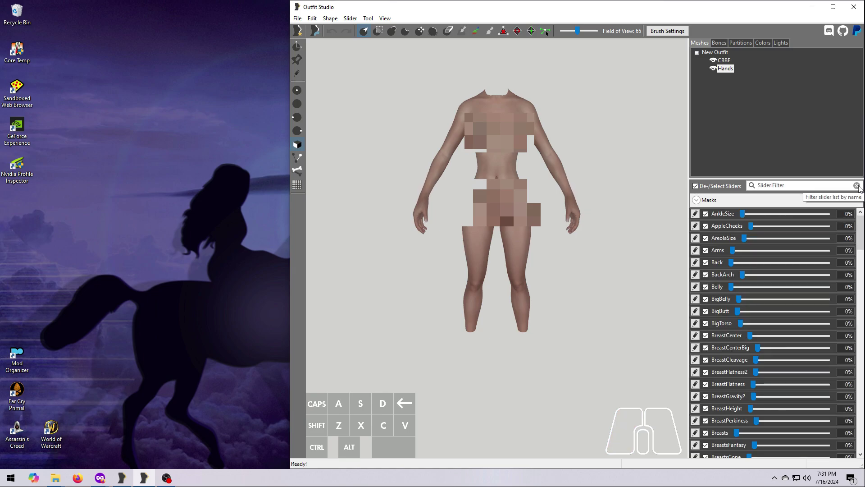
pyautogui.rightClick(725, 69)
pyautogui.click(752, 166)
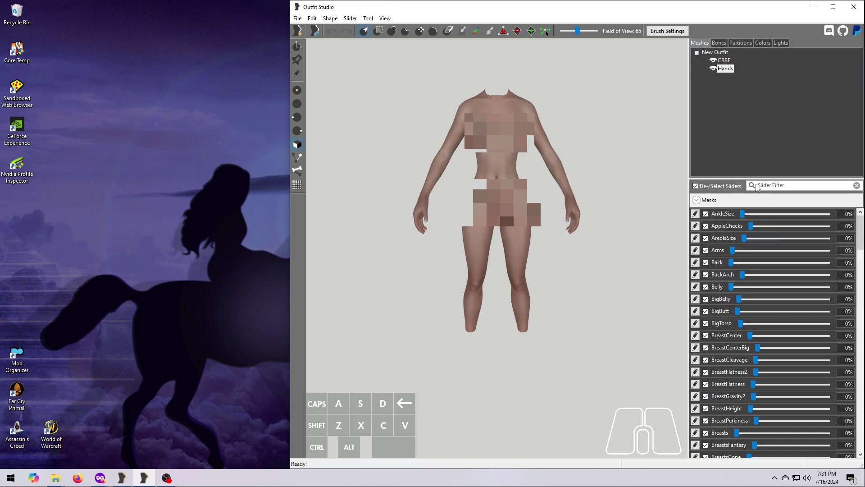
pyautogui.click(299, 19)
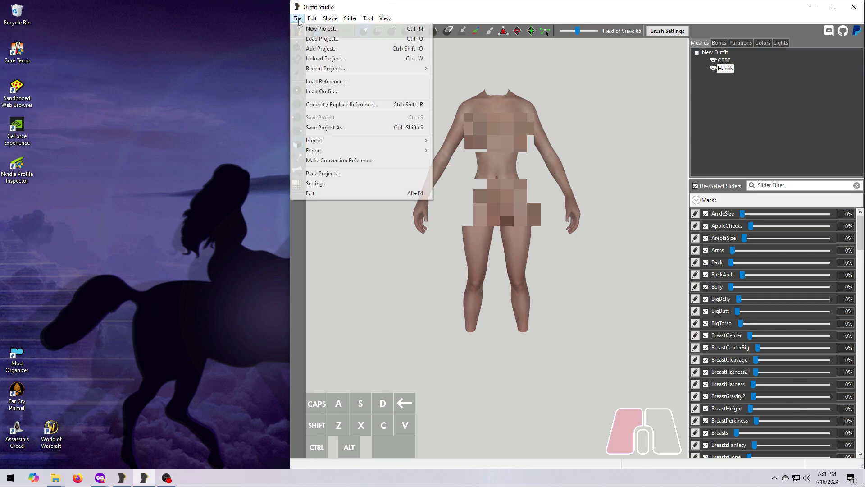
pyautogui.click(330, 82)
pyautogui.click(674, 206)
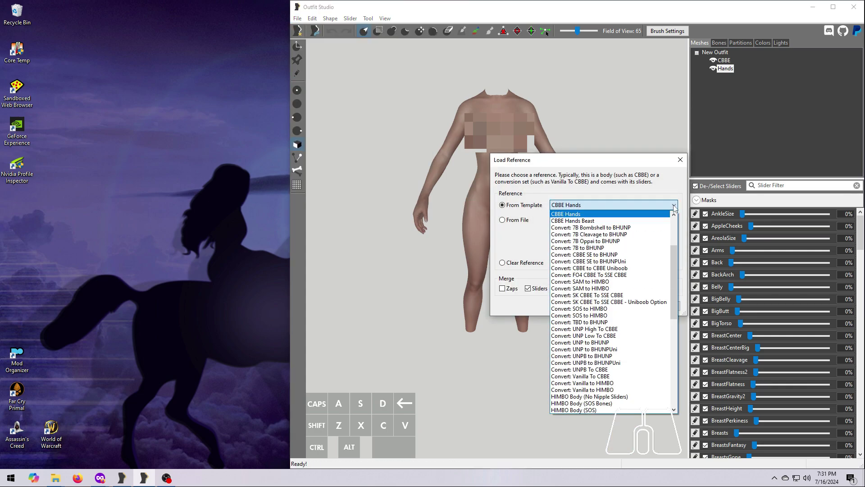
pyautogui.scroll(1, 586, 230)
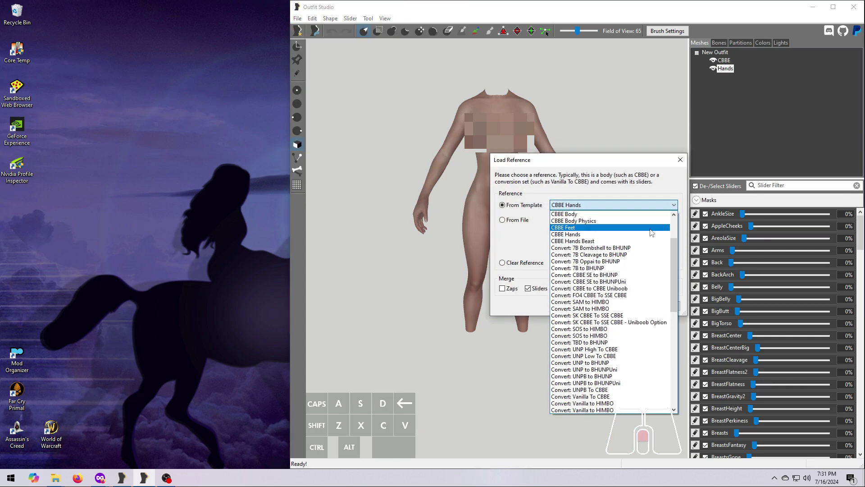
pyautogui.click(581, 227)
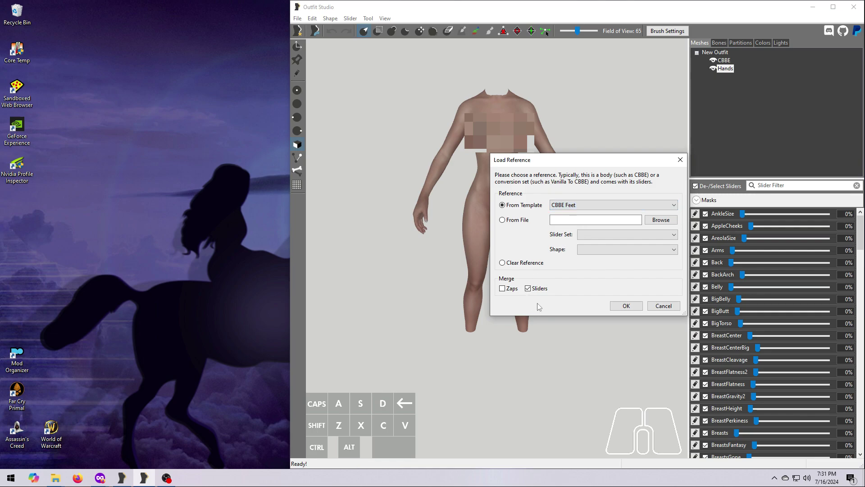
pyautogui.click(626, 306)
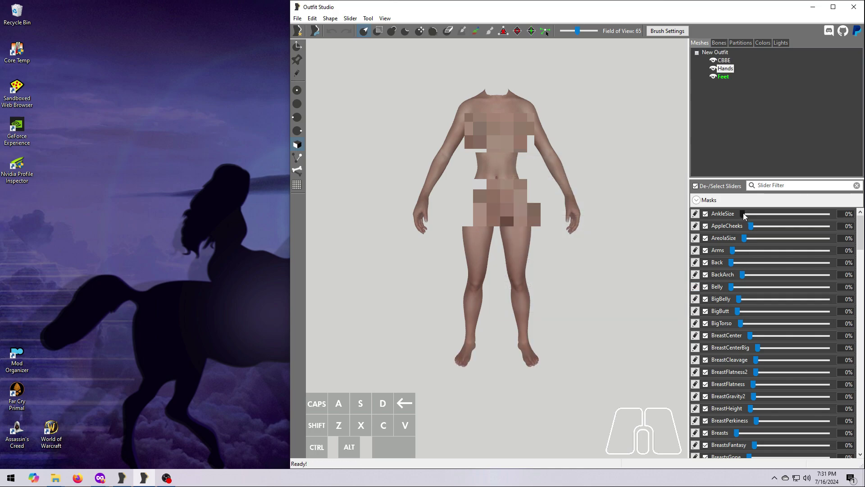
pyautogui.moveTo(742, 213)
pyautogui.mouseDown()
pyautogui.moveTo(799, 222)
pyautogui.moveTo(737, 226)
pyautogui.mouseUp()
pyautogui.click(764, 184)
pyautogui.write('fee')
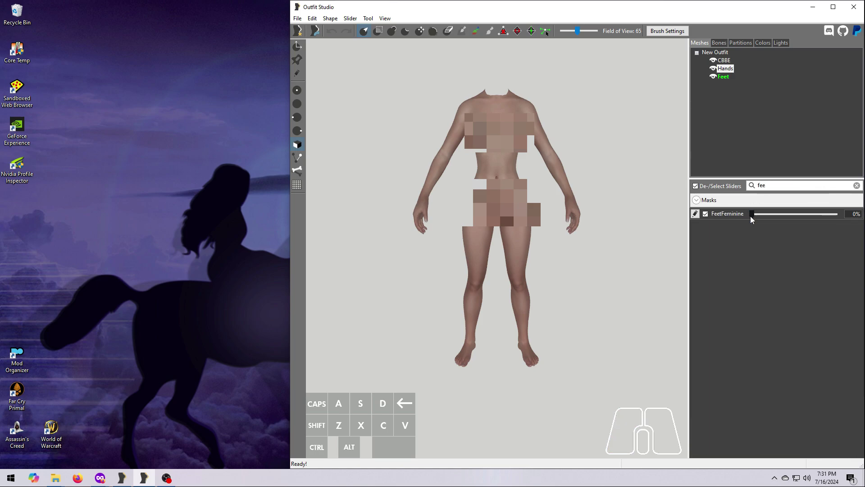
pyautogui.click(751, 215)
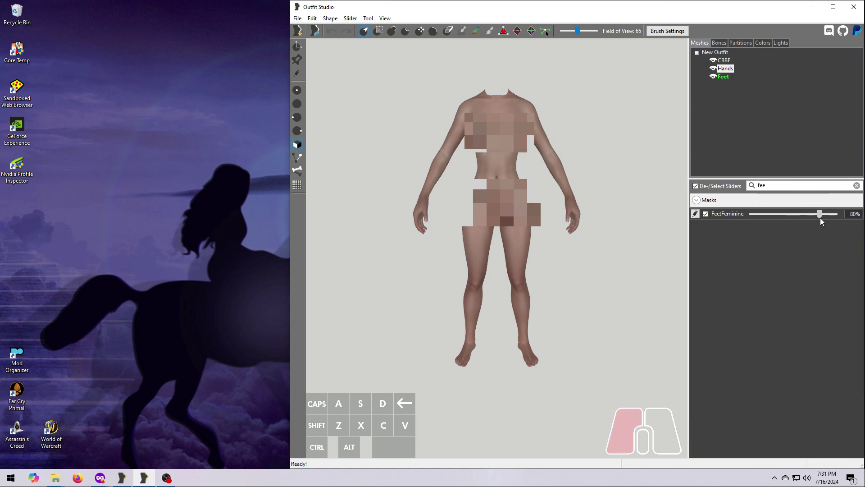
pyautogui.moveTo(820, 217); pyautogui.dragTo(731, 233)
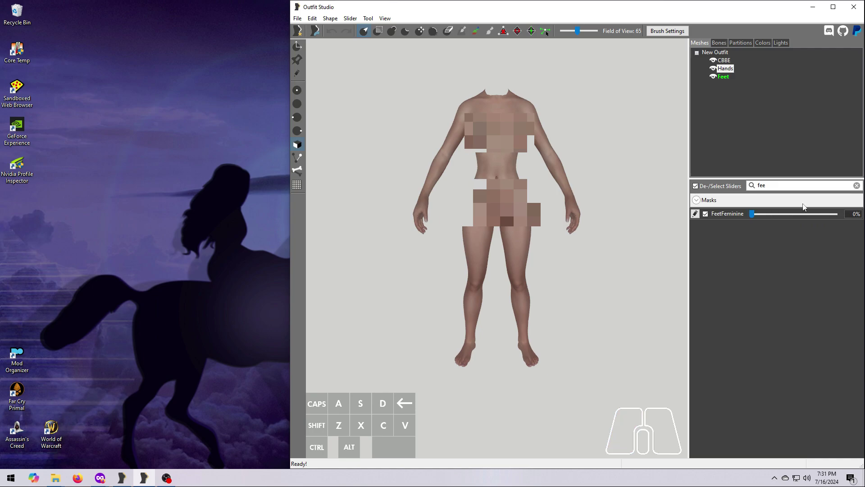
pyautogui.click(857, 186)
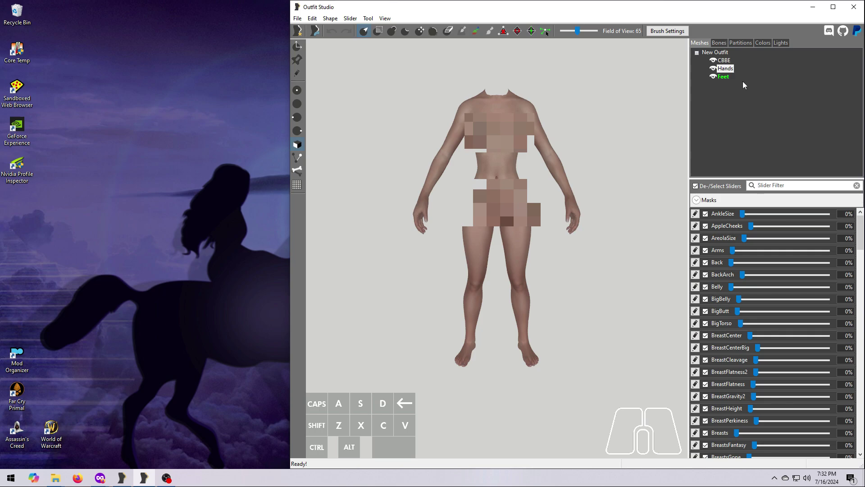
# Set the Feet mesh as the reference shape from its context menu
pyautogui.click(724, 76)
pyautogui.rightClick(726, 76)
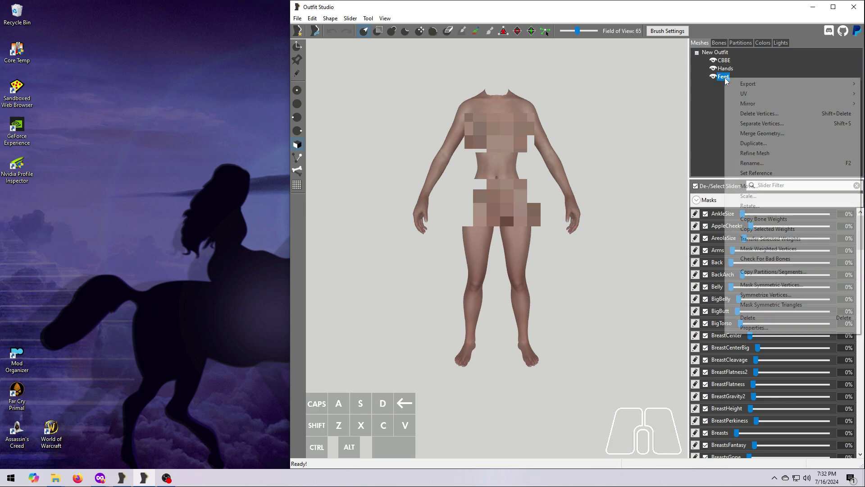
pyautogui.click(757, 174)
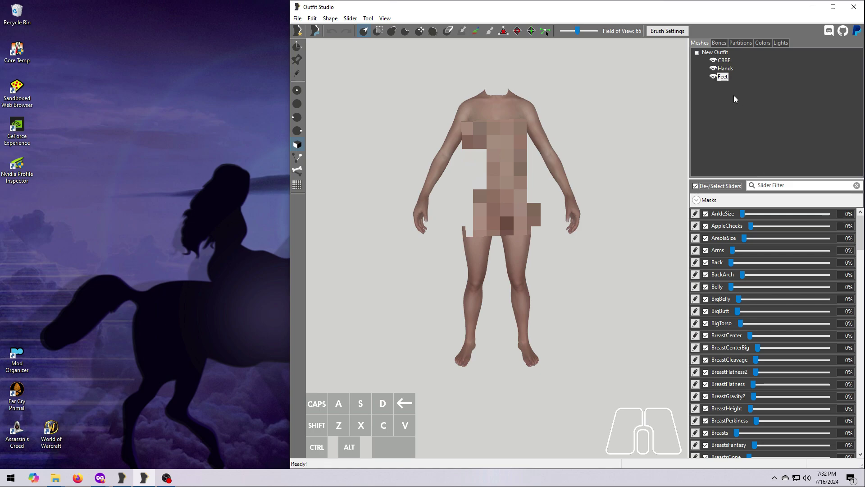
# Remove the shaders from the Feet, Hands and CBBE meshes in Shape Properties
pyautogui.doubleClick(723, 78)
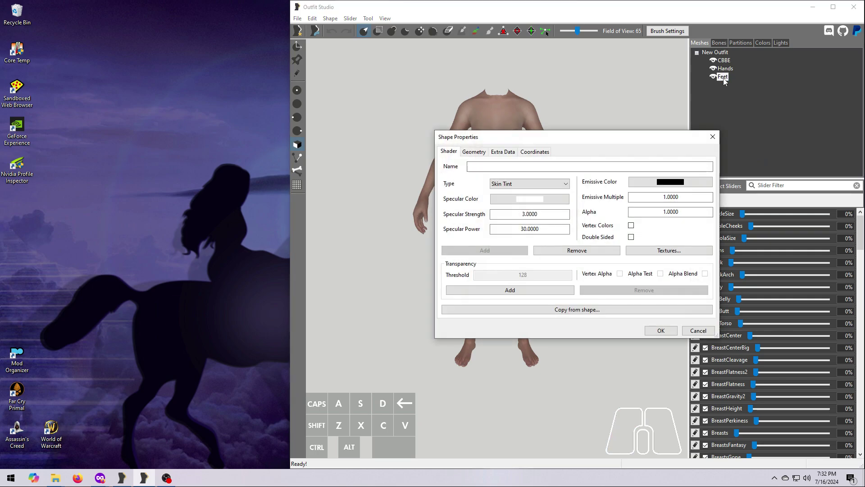
pyautogui.click(588, 251)
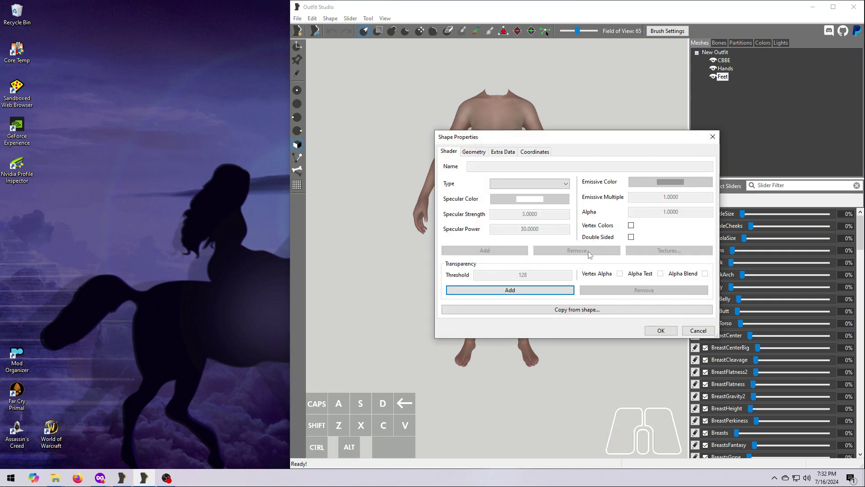
pyautogui.click(660, 331)
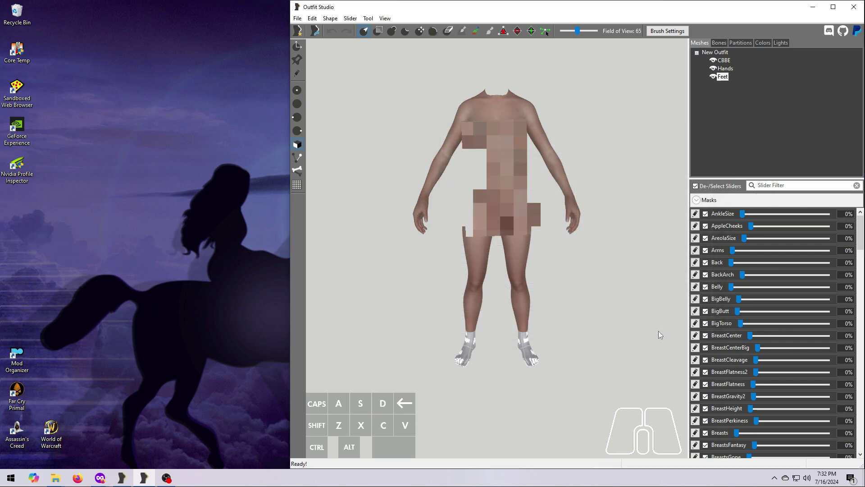
pyautogui.doubleClick(725, 68)
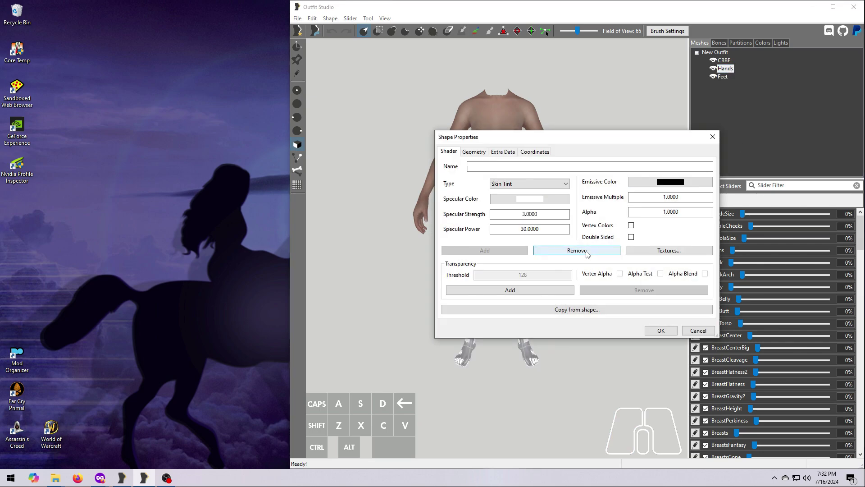
pyautogui.click(660, 330)
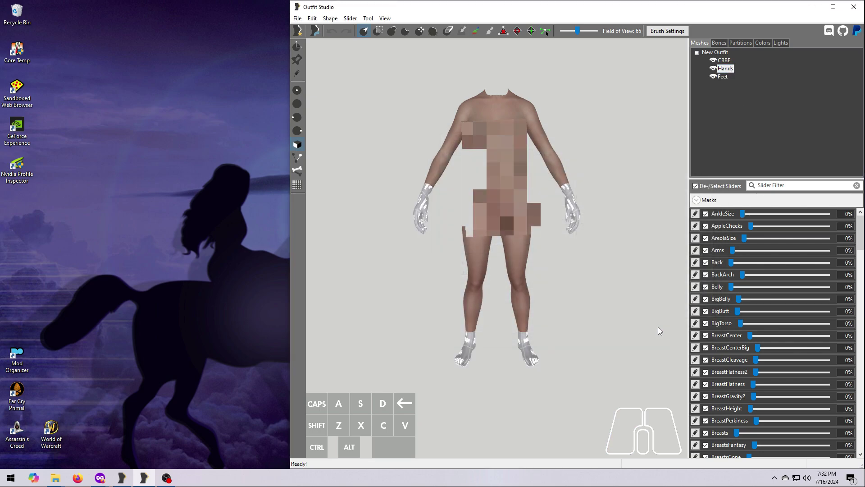
pyautogui.doubleClick(724, 60)
pyautogui.click(577, 250)
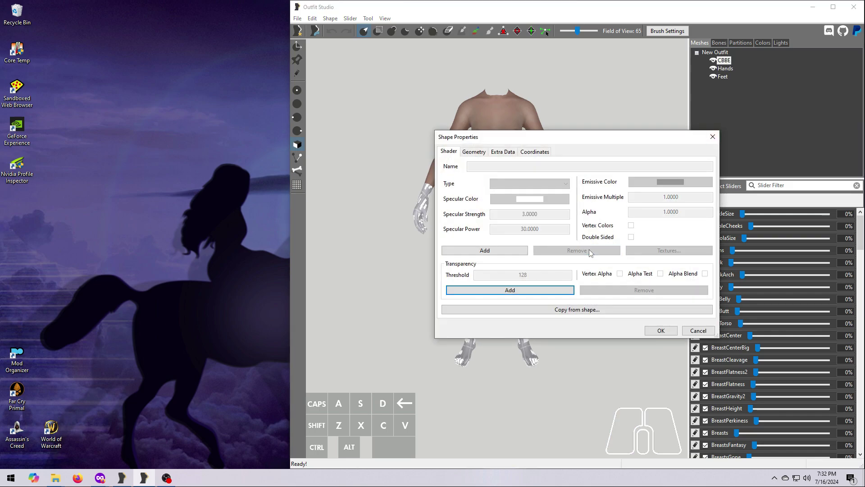
# Delete the CBBE mesh's CALVES and FOREARMS partitions and apply, keeping 32 SBP_32_BODY
pyautogui.click(661, 330)
pyautogui.click(727, 62)
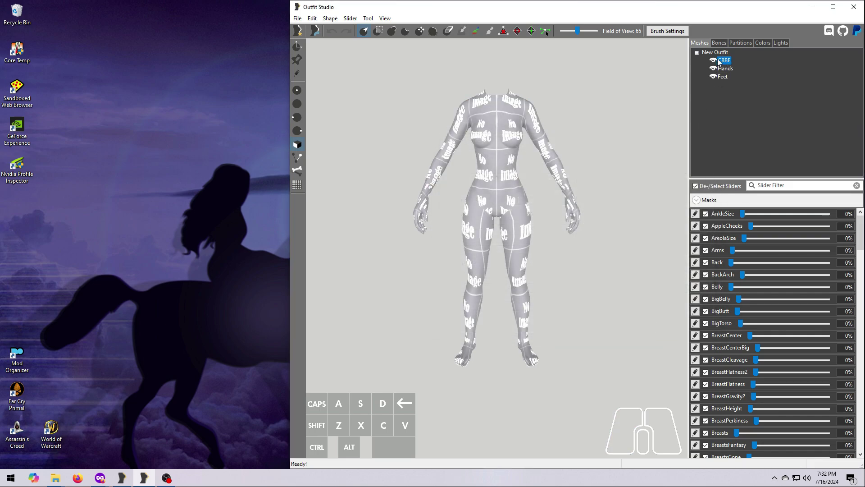
pyautogui.click(742, 42)
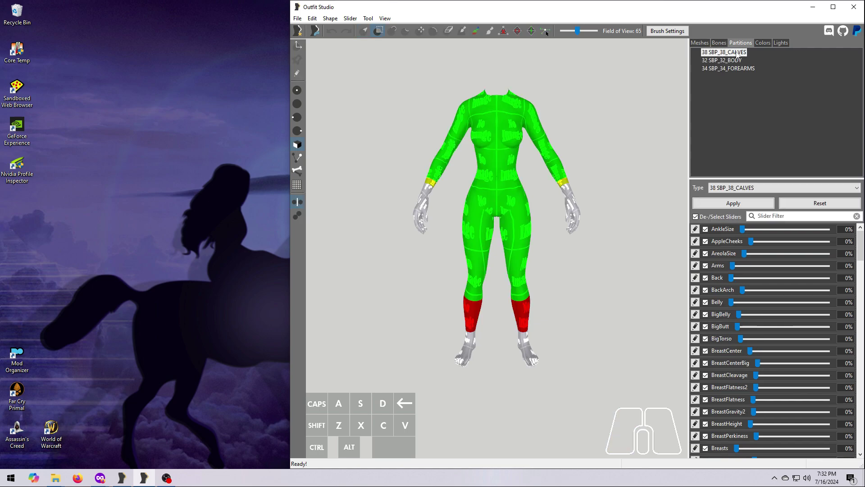
pyautogui.rightClick(736, 53)
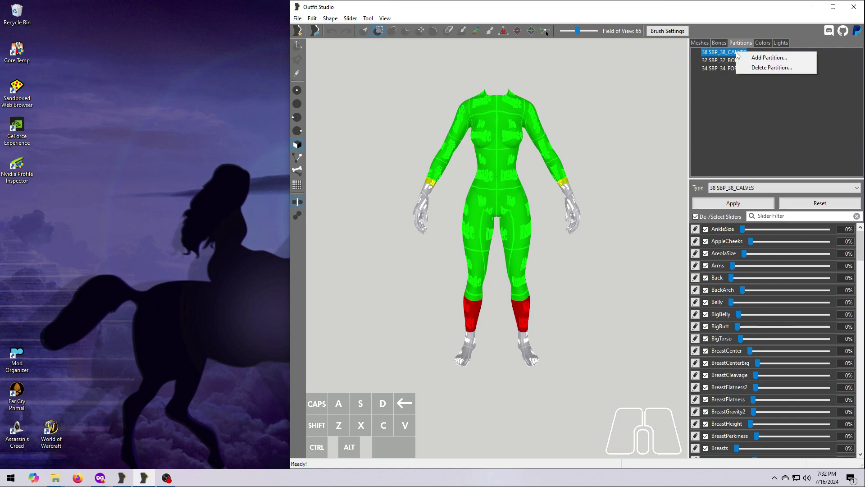
pyautogui.click(768, 66)
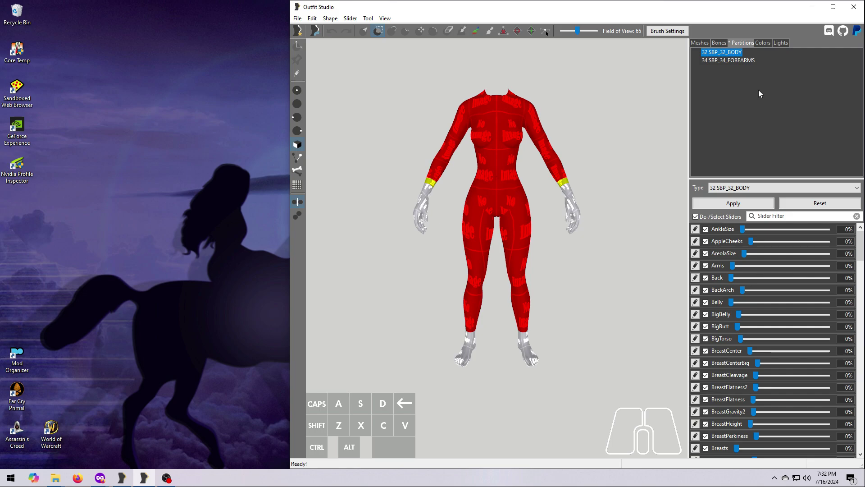
pyautogui.click(748, 60)
pyautogui.rightClick(748, 60)
pyautogui.click(766, 76)
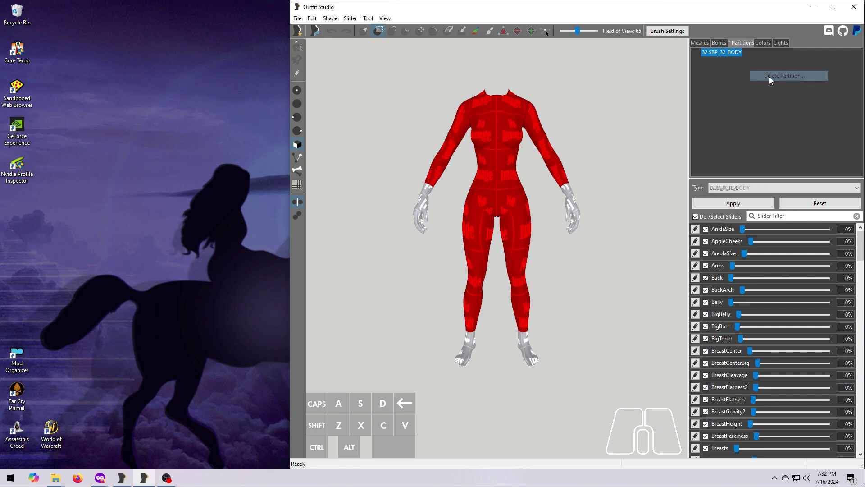
pyautogui.click(721, 203)
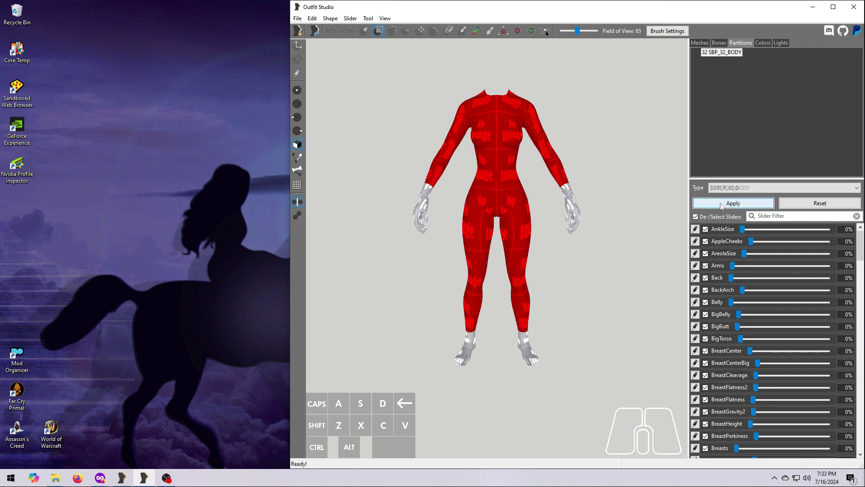
pyautogui.click(700, 43)
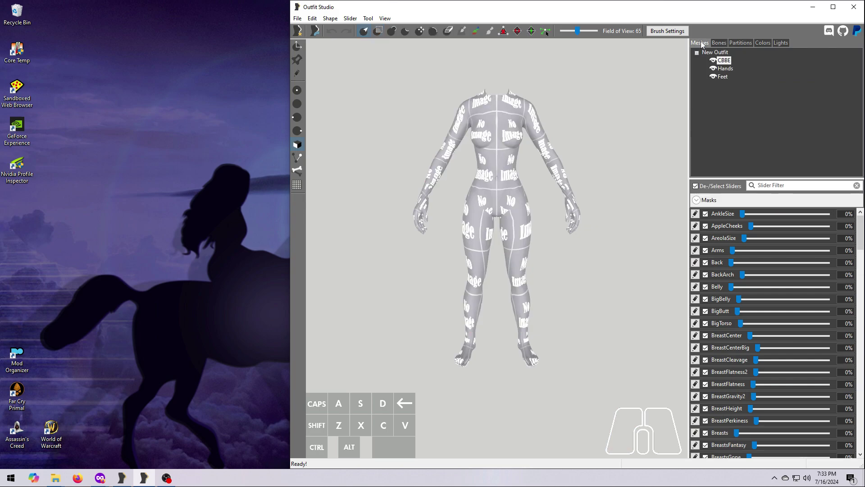
# Retype the Hands mesh's partition to 32 SBP_32_BODY and apply it
pyautogui.click(721, 69)
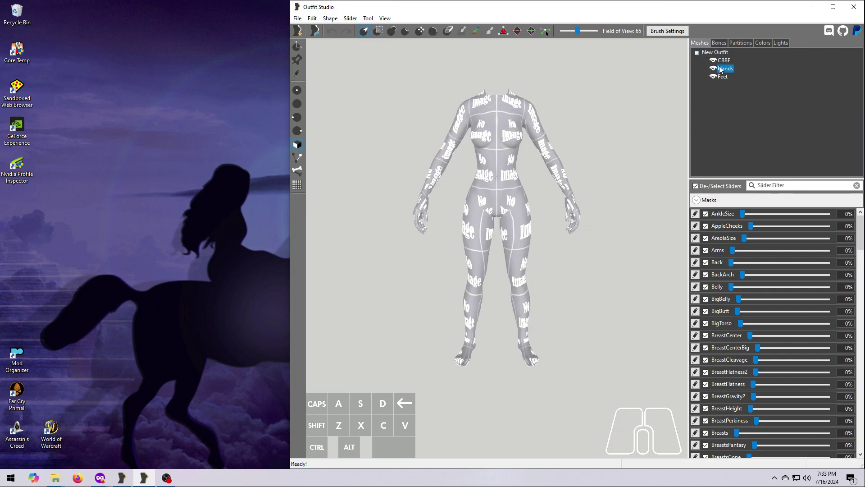
pyautogui.click(741, 42)
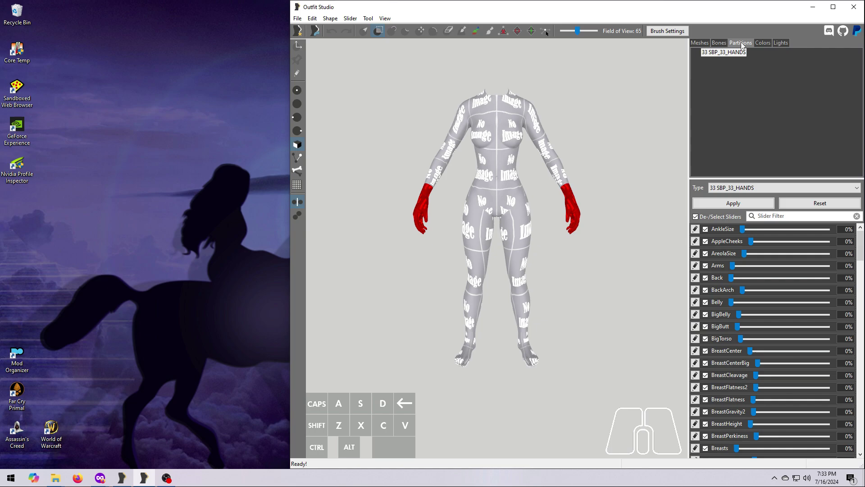
pyautogui.click(856, 188)
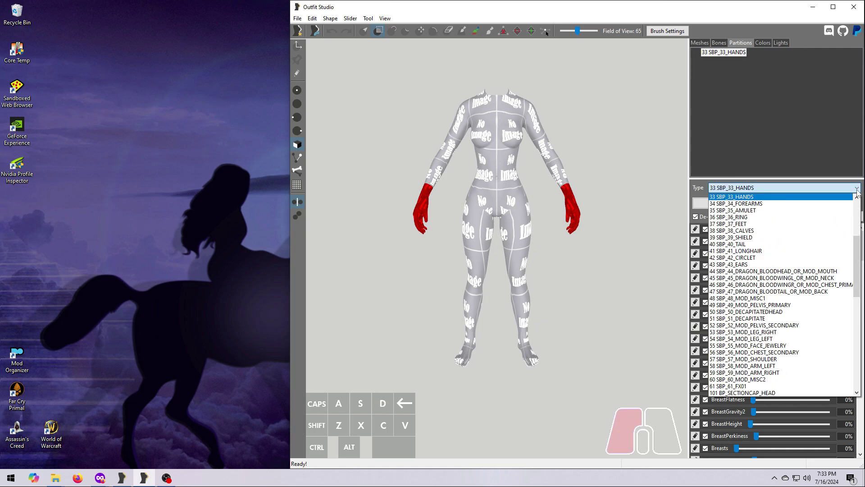
pyautogui.scroll(2, 761, 257)
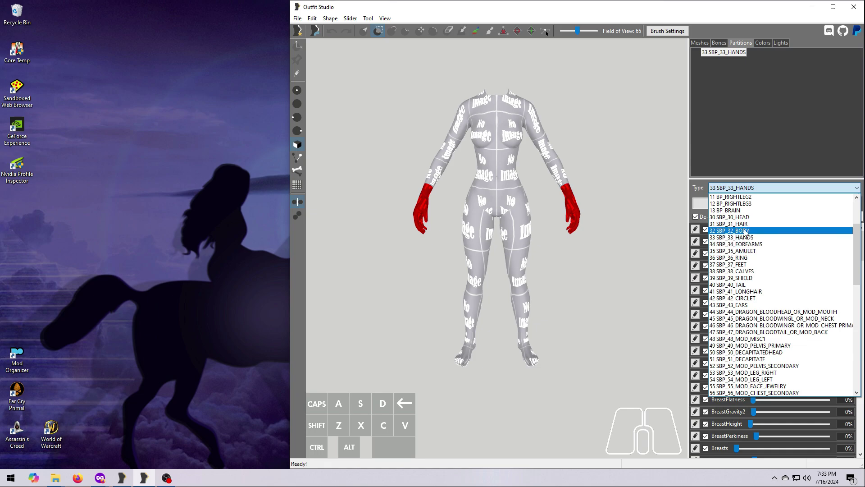
pyautogui.click(745, 229)
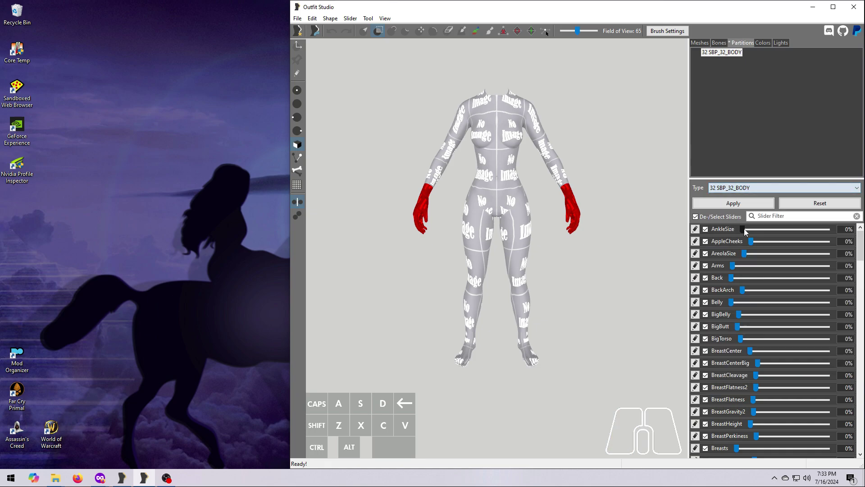
pyautogui.click(723, 206)
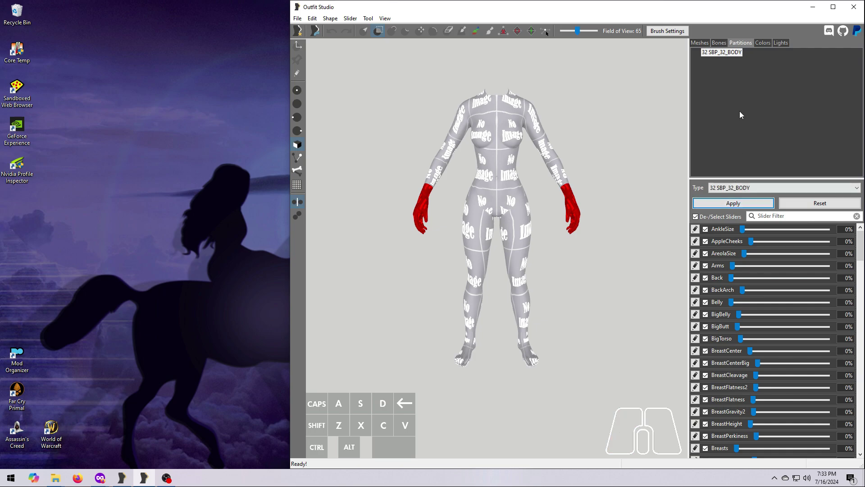
# Set the Feet mesh's partition type to 32 SBP_32_BODY, apply, and return to Meshes
pyautogui.click(702, 43)
pyautogui.click(723, 76)
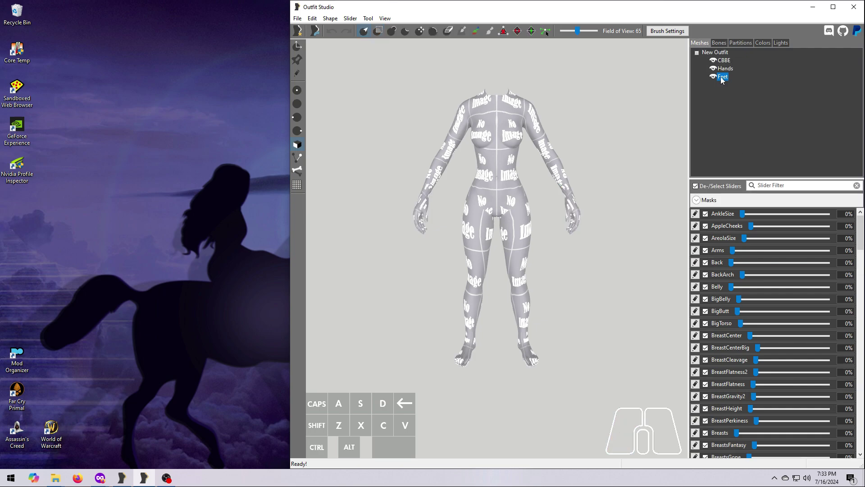
pyautogui.click(743, 42)
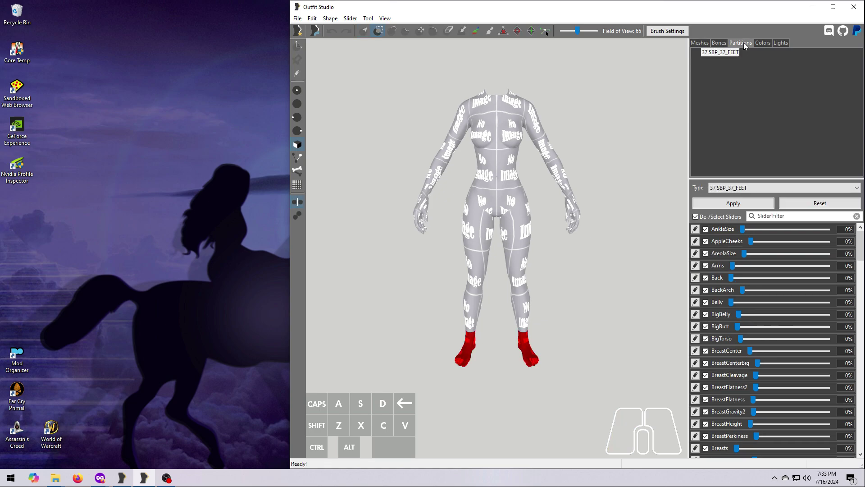
pyautogui.click(853, 187)
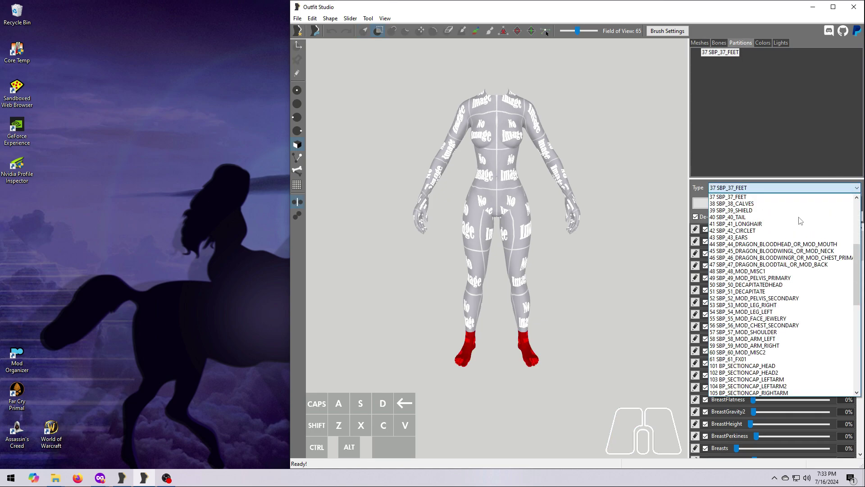
pyautogui.scroll(2, 760, 237)
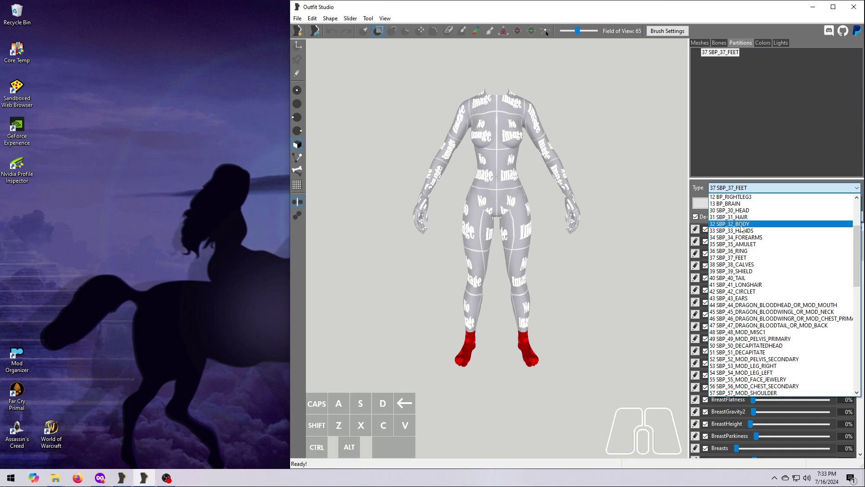
pyautogui.click(741, 229)
pyautogui.click(722, 204)
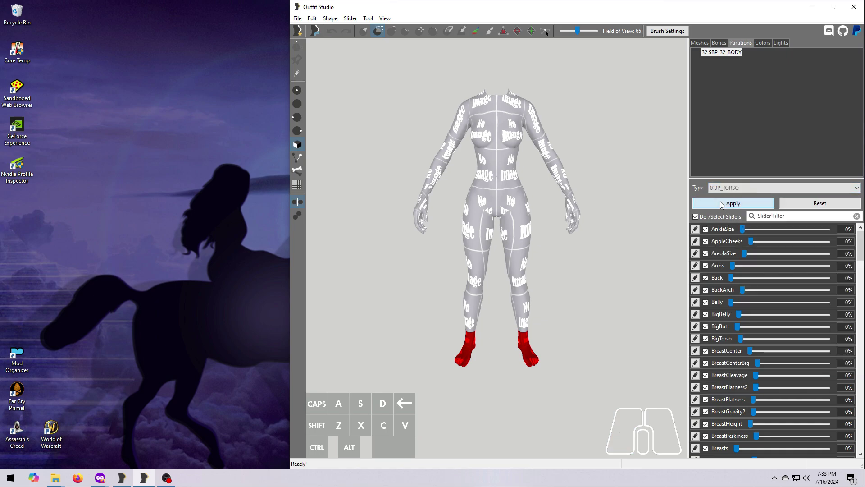
pyautogui.click(704, 42)
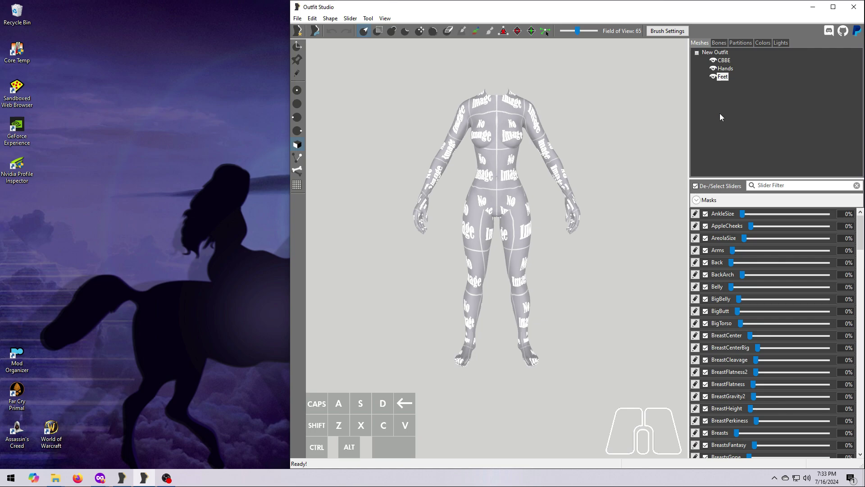
# Merge the Feet geometry into the Hands mesh
pyautogui.rightClick(724, 79)
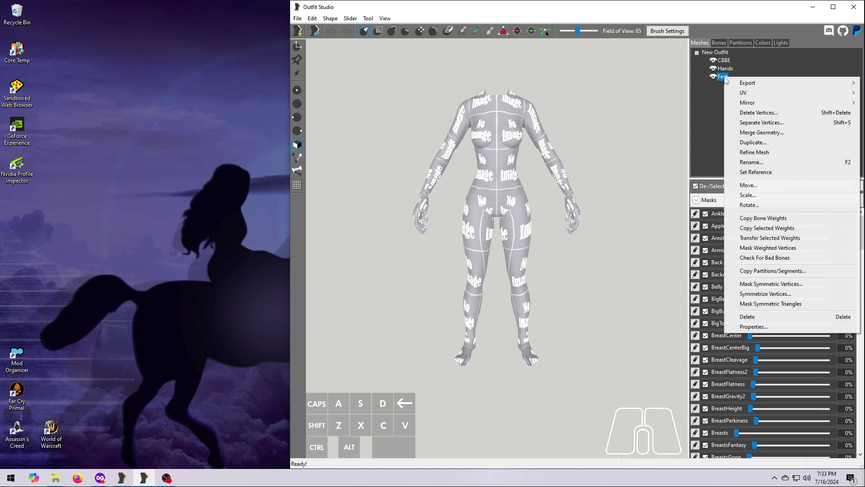
pyautogui.click(755, 132)
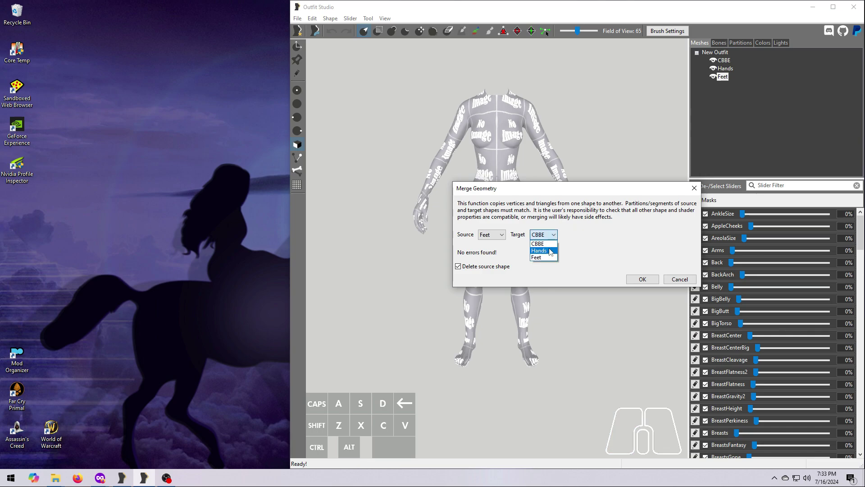
pyautogui.click(548, 250)
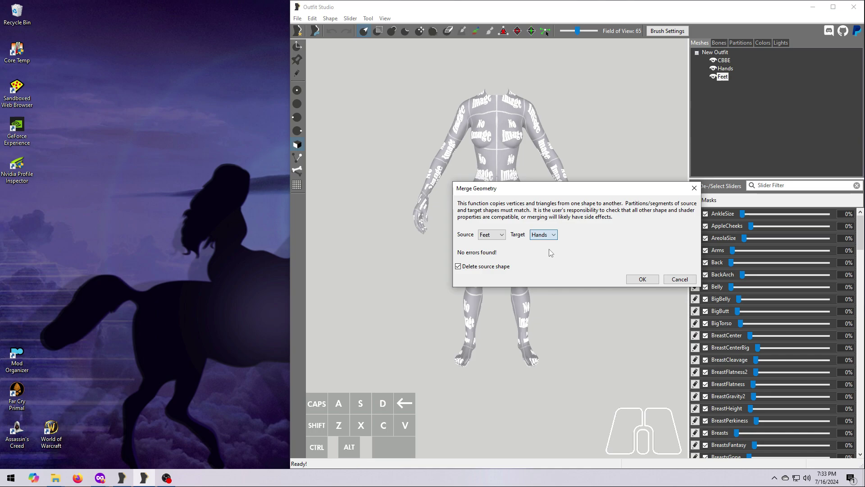
pyautogui.click(640, 280)
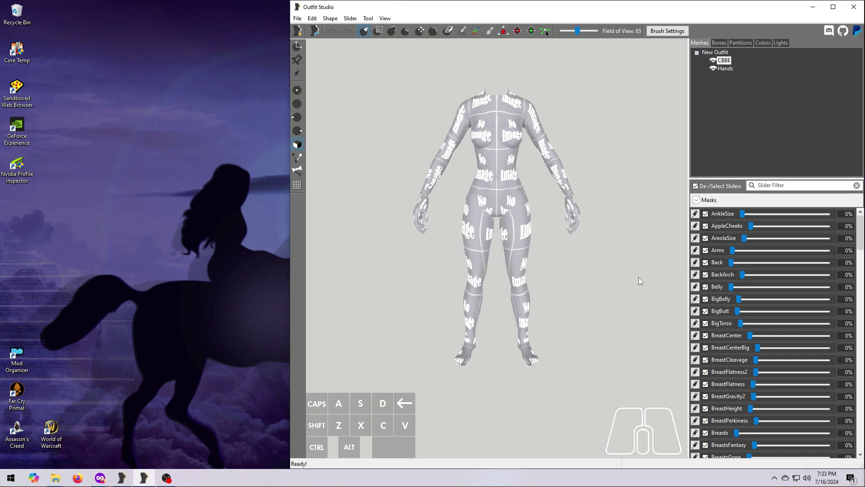
# Merge the Hands geometry into the CBBE mesh
pyautogui.rightClick(726, 69)
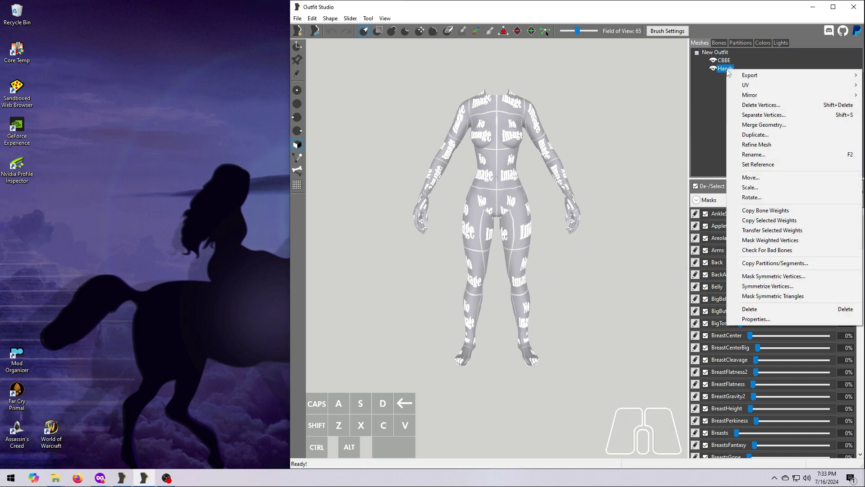
pyautogui.click(766, 125)
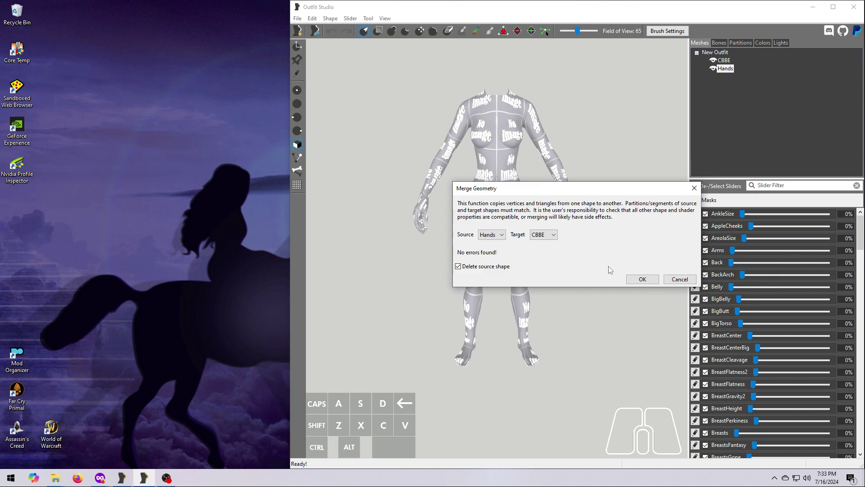
pyautogui.click(642, 279)
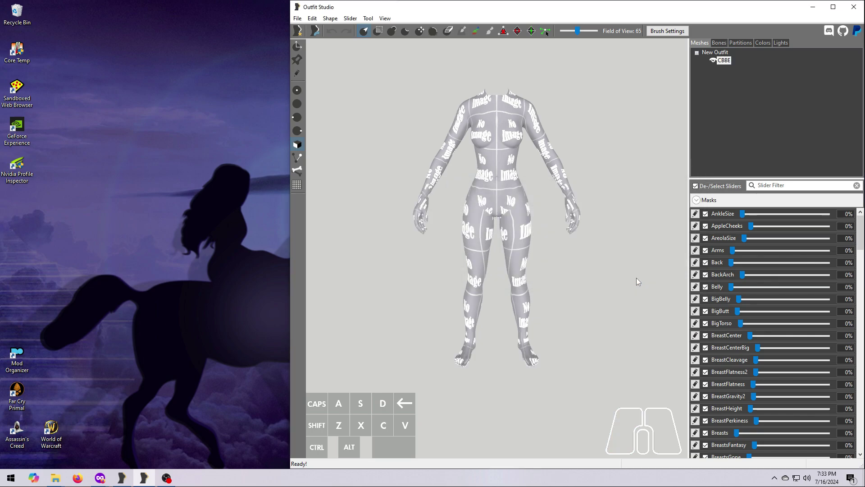
pyautogui.scroll(6, 599, 253)
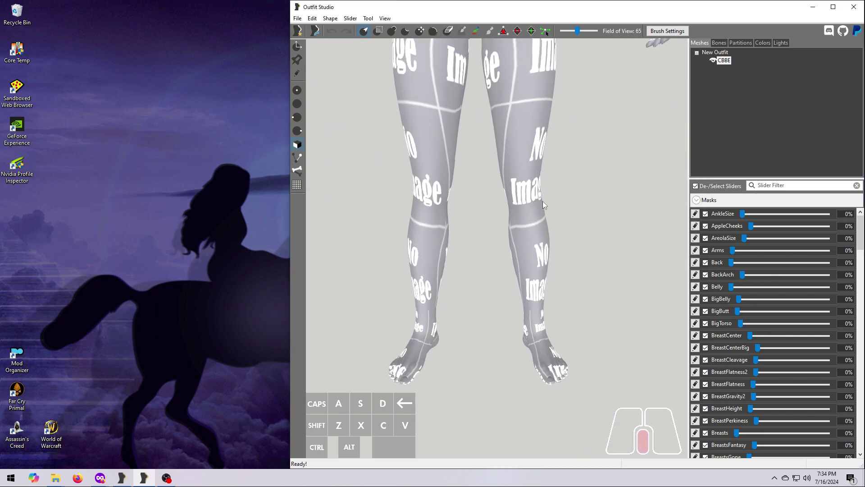
pyautogui.moveTo(742, 214); pyautogui.dragTo(828, 213)
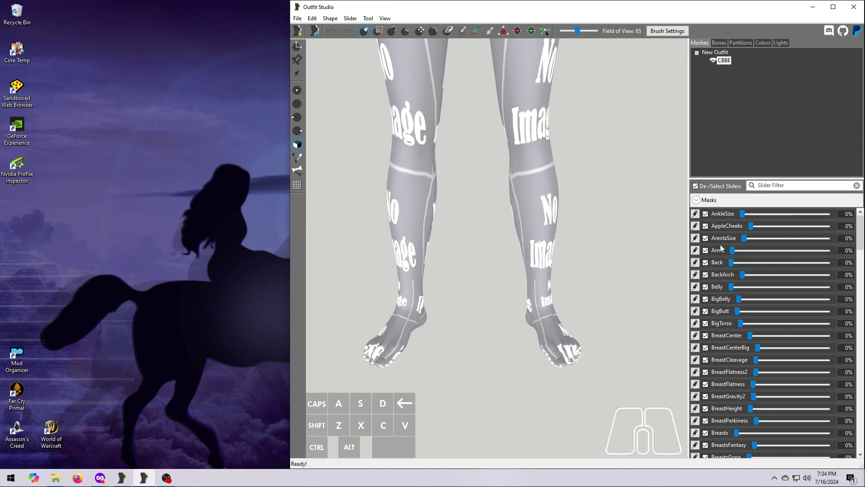
pyautogui.click(775, 185)
pyautogui.write('fee')
pyautogui.moveTo(752, 213); pyautogui.dragTo(726, 212)
pyautogui.click(733, 197)
pyautogui.write('wr')
pyautogui.moveTo(593, 212); pyautogui.dragTo(678, 350, button='right')
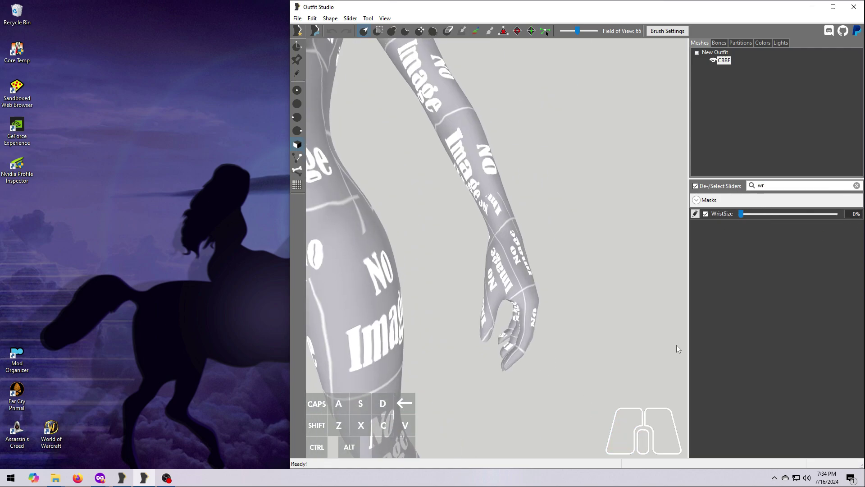
pyautogui.moveTo(741, 214); pyautogui.dragTo(685, 241)
pyautogui.scroll(-5, 447, 253)
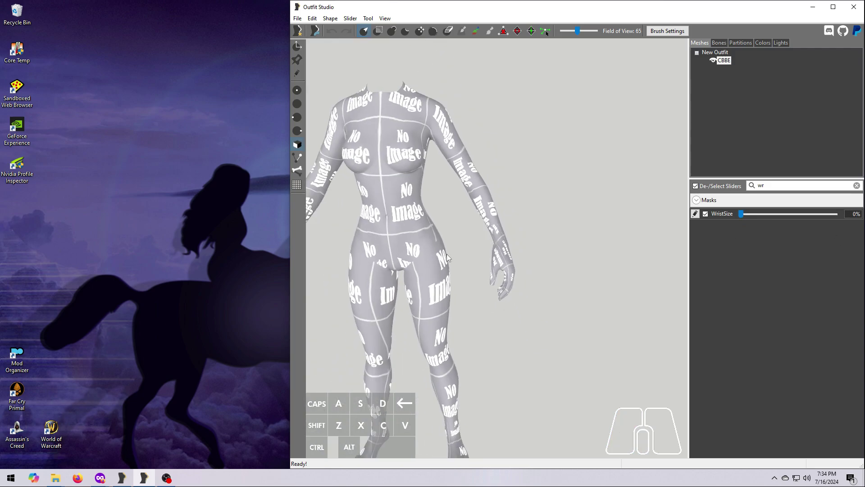
pyautogui.click(721, 43)
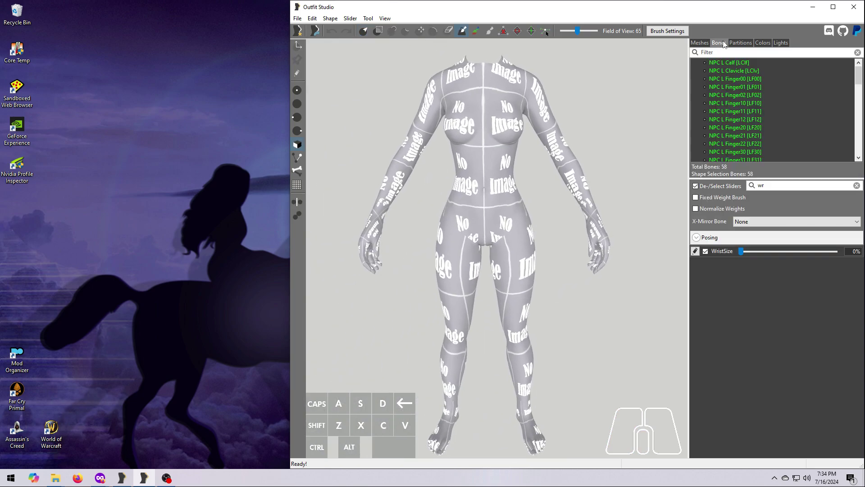
pyautogui.click(857, 185)
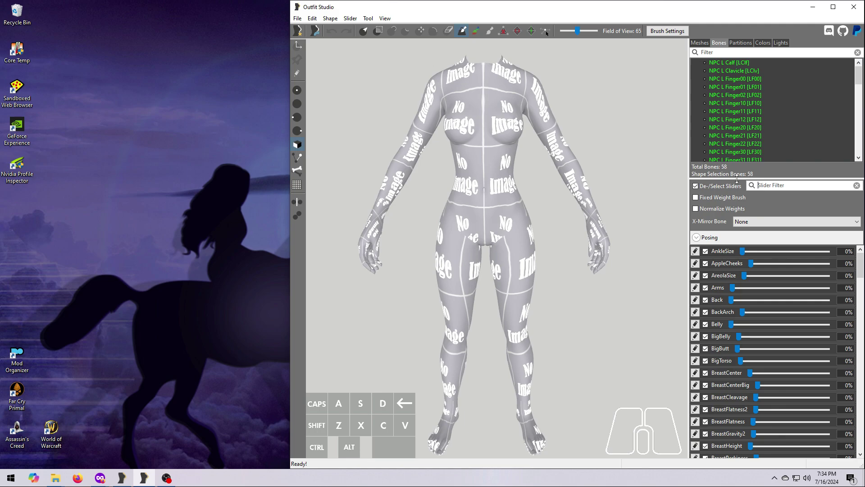
pyautogui.moveTo(739, 179); pyautogui.dragTo(730, 345)
pyautogui.click(739, 209)
pyautogui.click(739, 233)
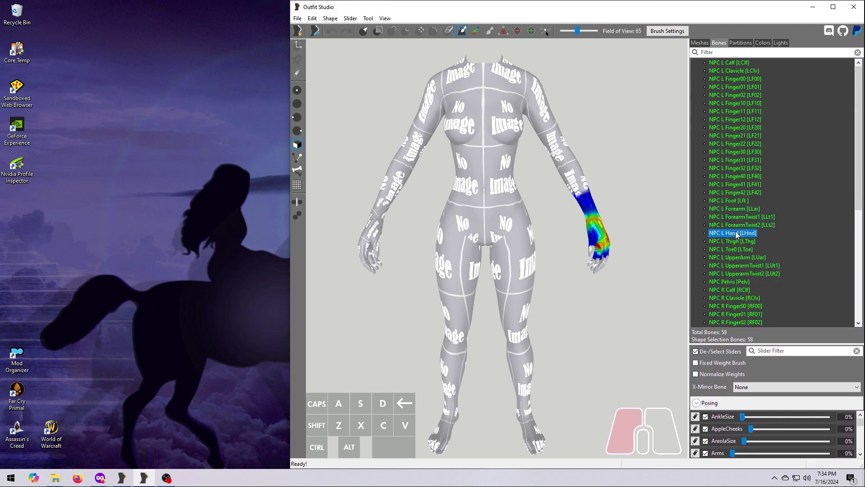
pyautogui.click(739, 63)
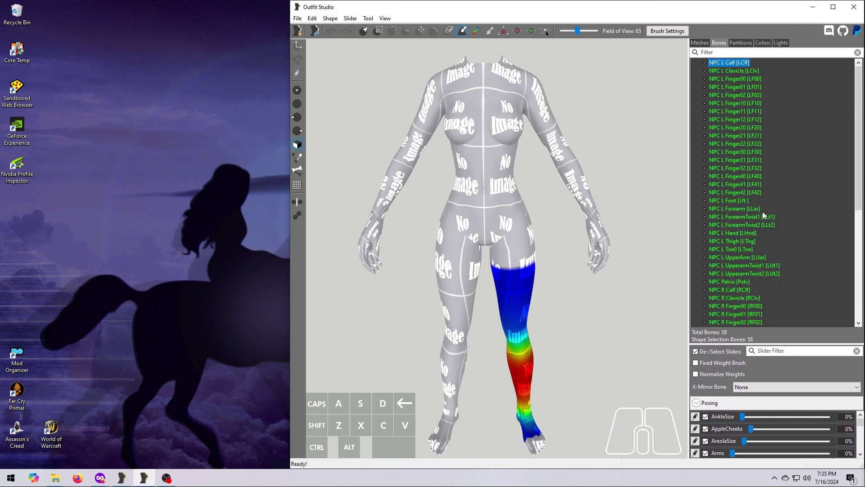
pyautogui.click(735, 290)
pyautogui.scroll(-8, 744, 262)
pyautogui.click(740, 227)
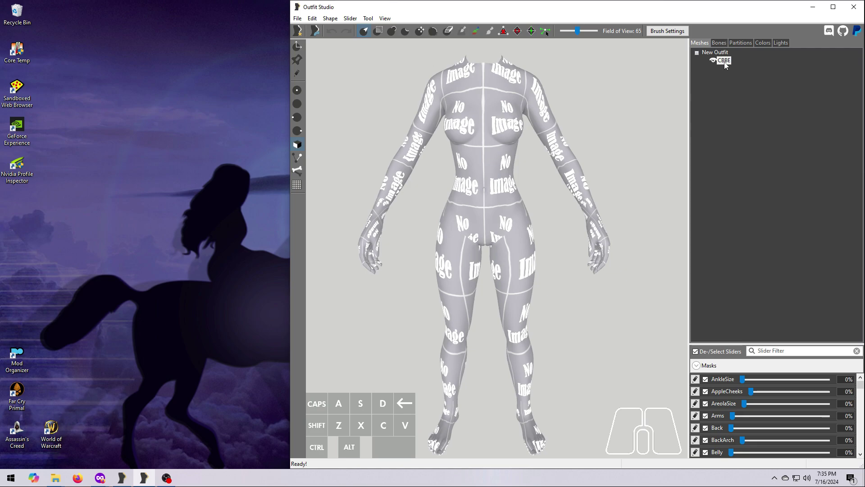
# Rename the CBBE mesh to 'CBBE Whole Body Ref'
pyautogui.rightClick(726, 65)
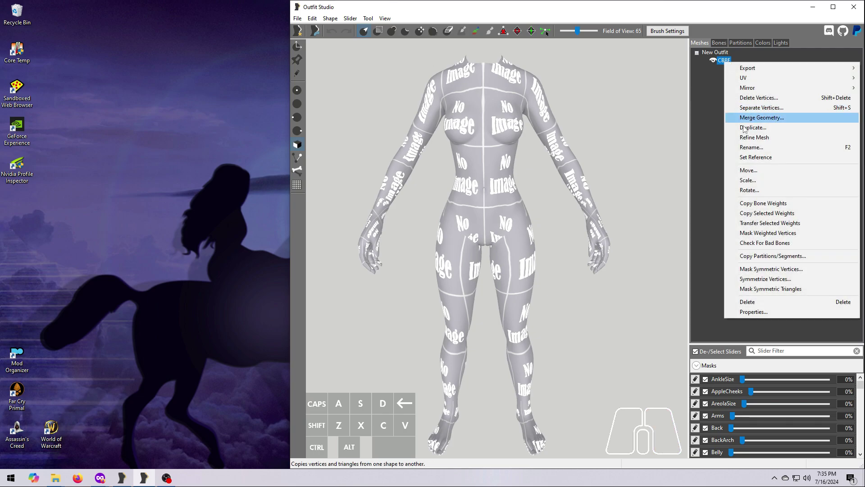
pyautogui.click(752, 147)
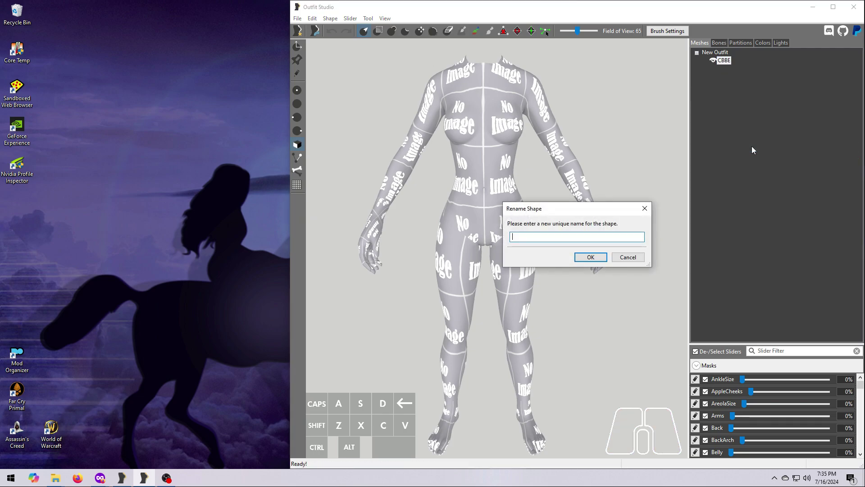
pyautogui.write('CBBE Whole Body Ref')
pyautogui.click(591, 258)
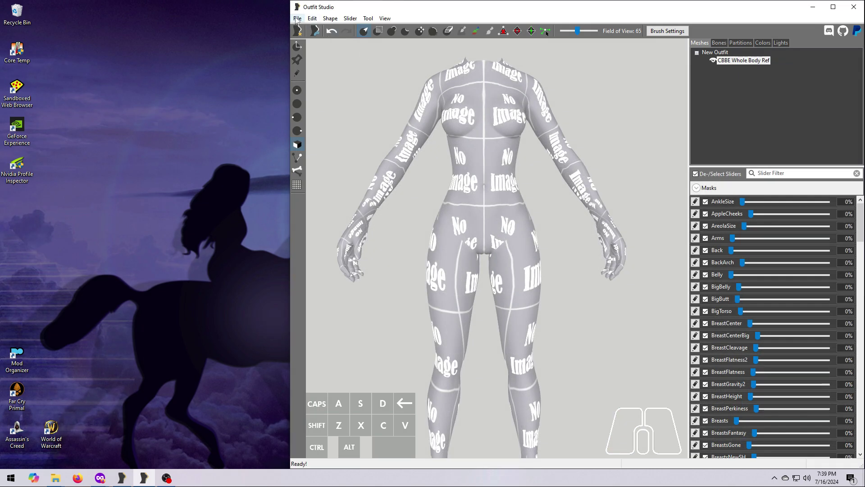
# Load a fresh CBBE Body template reference beside the CBBE Whole Body Ref mesh
pyautogui.click(297, 19)
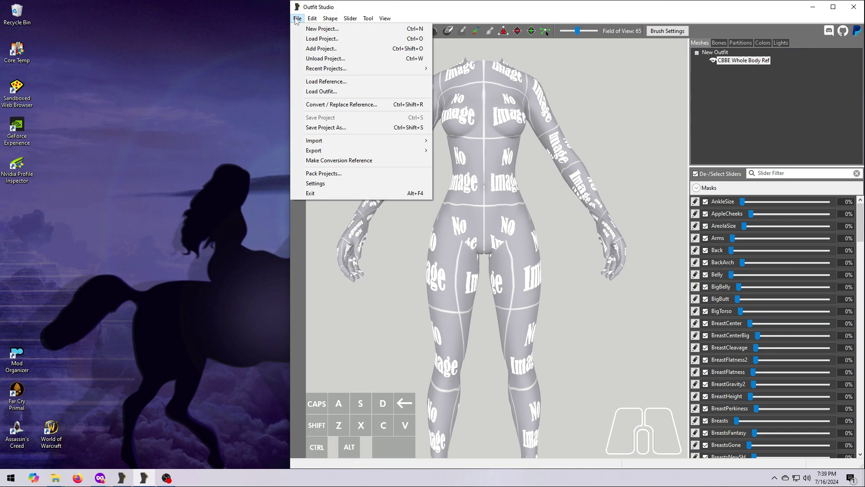
pyautogui.click(325, 82)
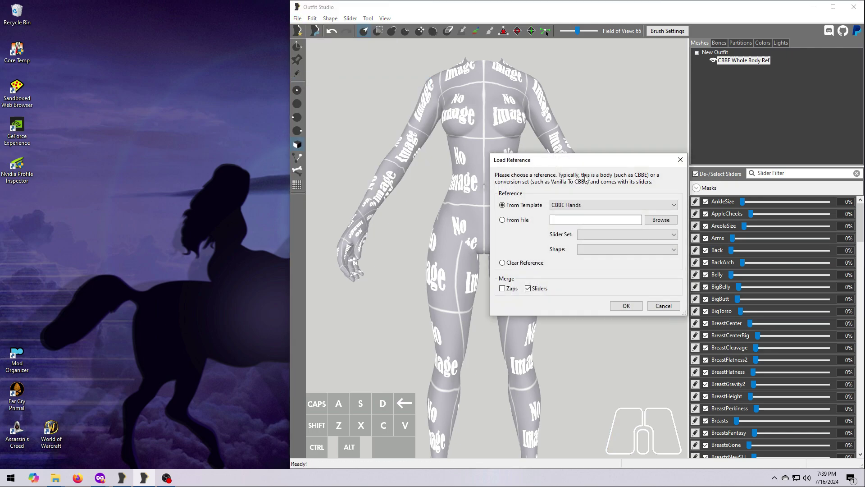
pyautogui.click(651, 205)
pyautogui.scroll(-3, 654, 225)
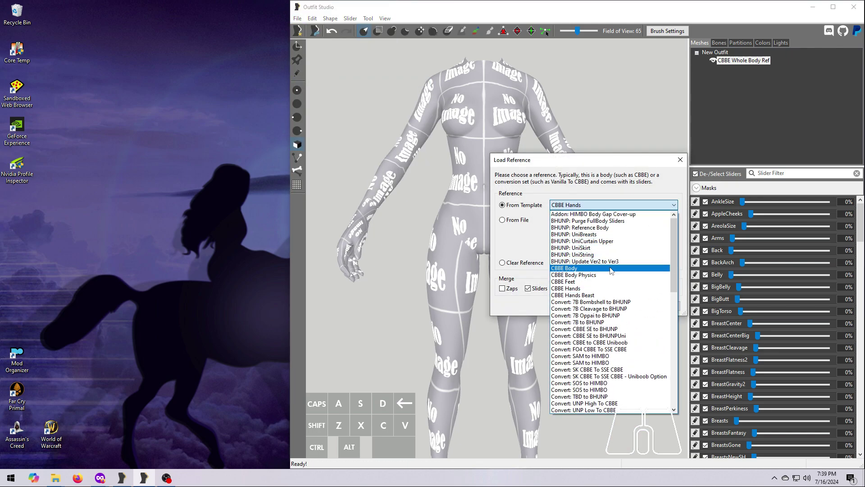
pyautogui.click(601, 268)
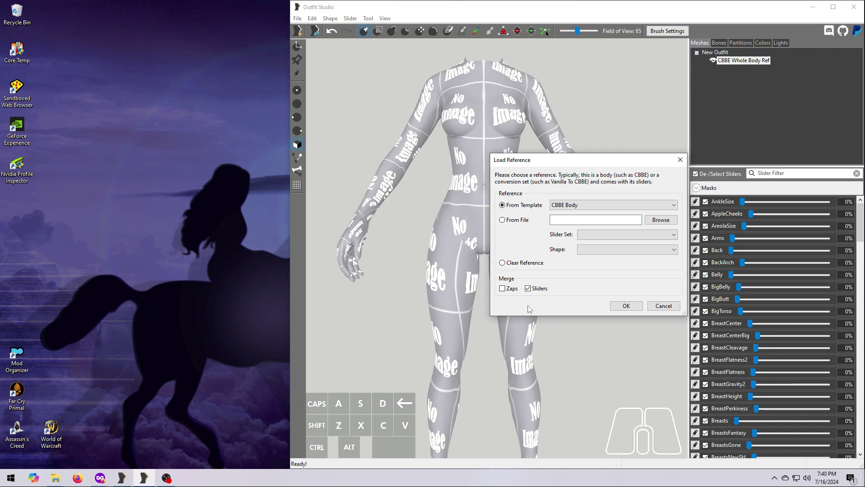
pyautogui.click(626, 306)
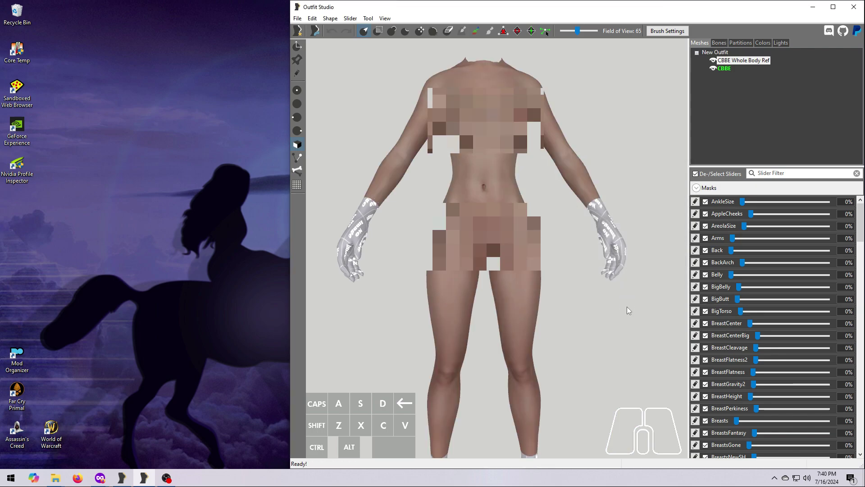
# Copy the reference's partitions onto the CBBE Whole Body Ref mesh
pyautogui.rightClick(745, 62)
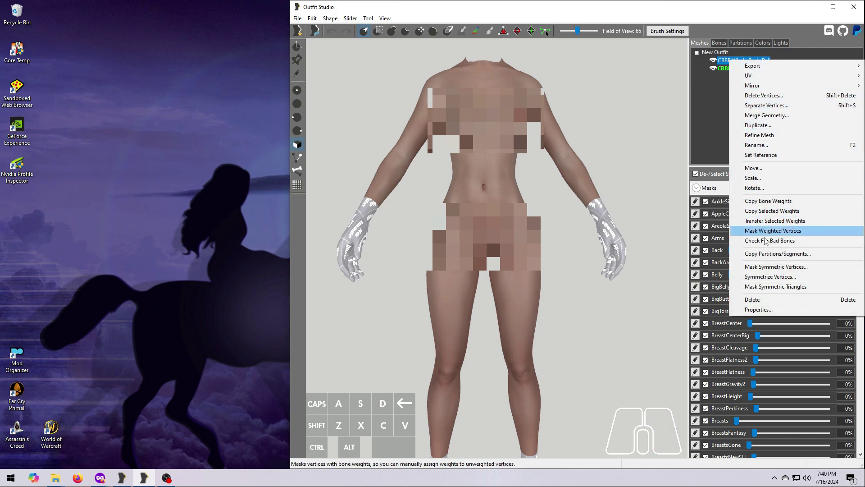
pyautogui.click(767, 254)
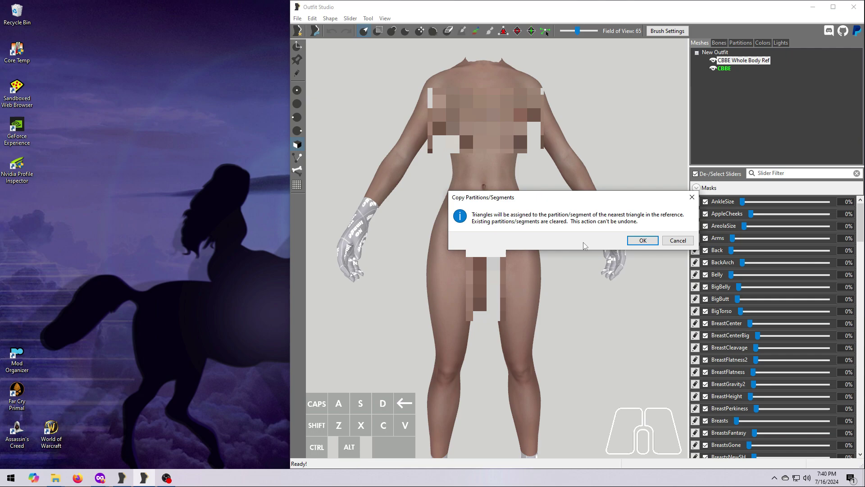
pyautogui.click(642, 241)
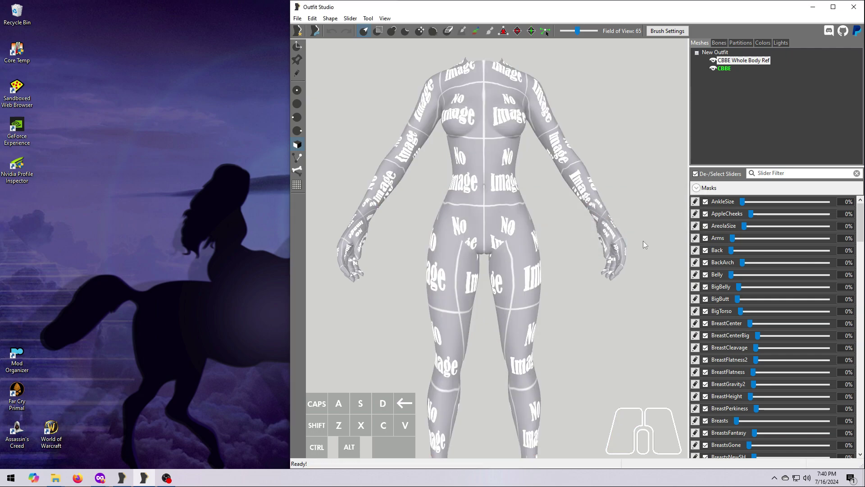
# Delete the leftover CBBE mesh and view the calves, body and forearms partitions
pyautogui.rightClick(728, 68)
pyautogui.click(751, 307)
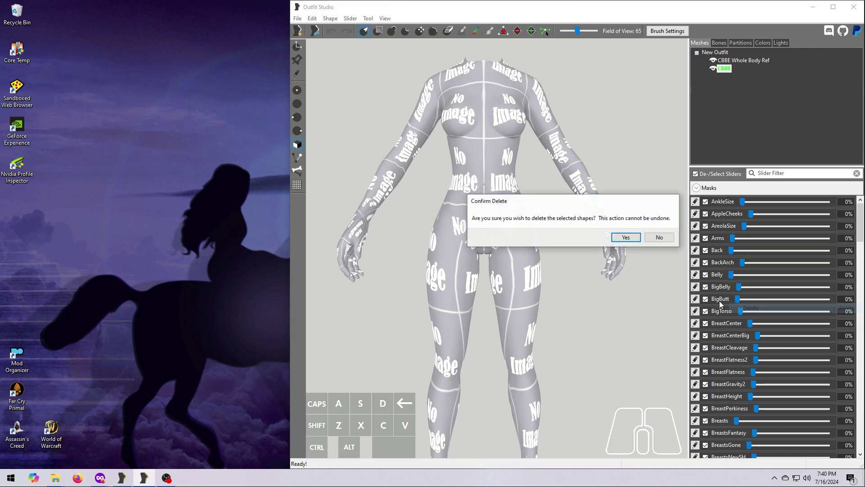
pyautogui.click(626, 237)
pyautogui.click(740, 42)
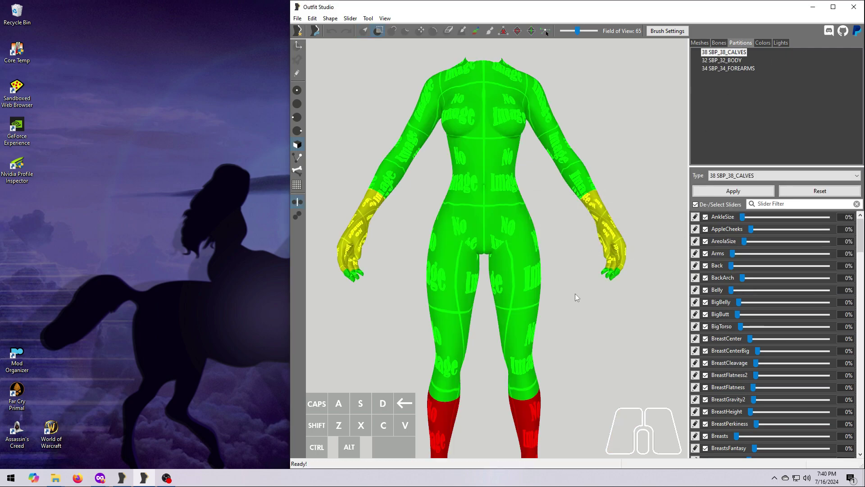
pyautogui.moveTo(569, 303)
pyautogui.mouseDown(button='right')
pyautogui.moveTo(579, 221)
pyautogui.moveTo(572, 296)
pyautogui.mouseUp(button='right')
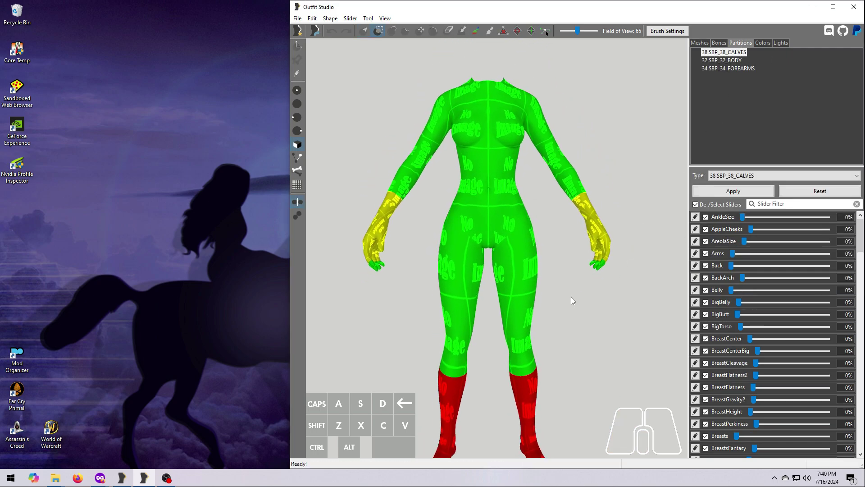
# Load the CBBE Hands template as the reference
pyautogui.click(700, 42)
pyautogui.click(297, 18)
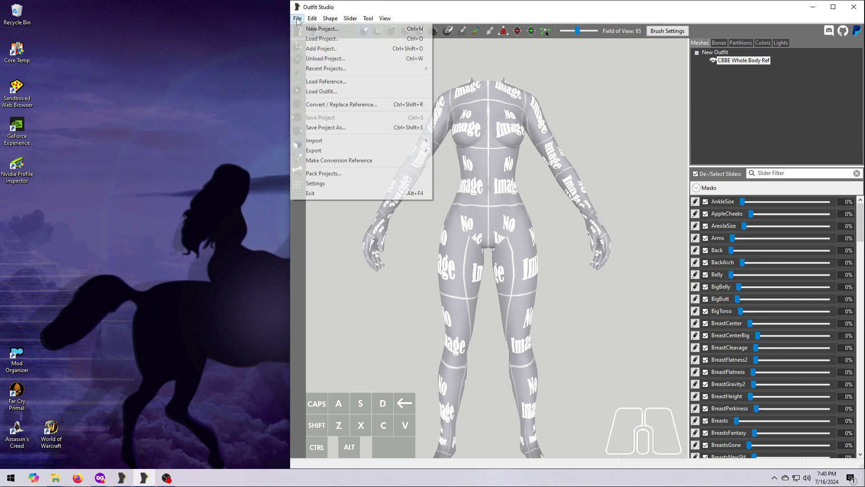
pyautogui.click(329, 79)
pyautogui.click(674, 205)
pyautogui.click(639, 235)
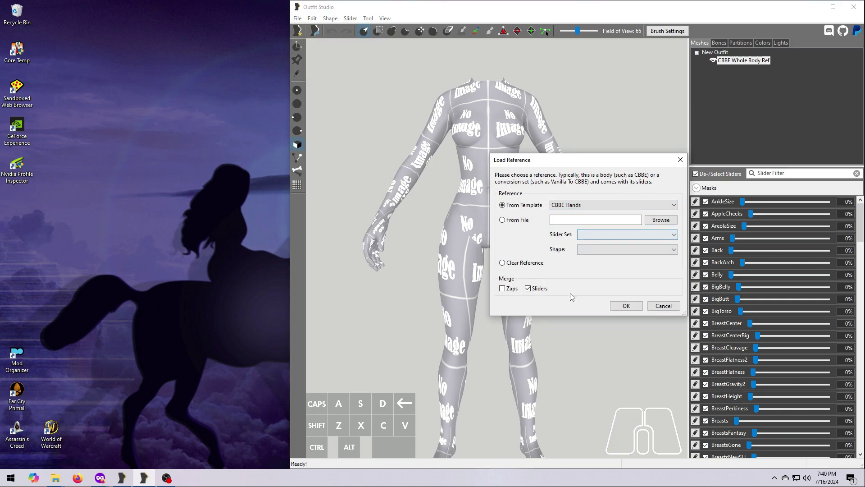
pyautogui.click(625, 306)
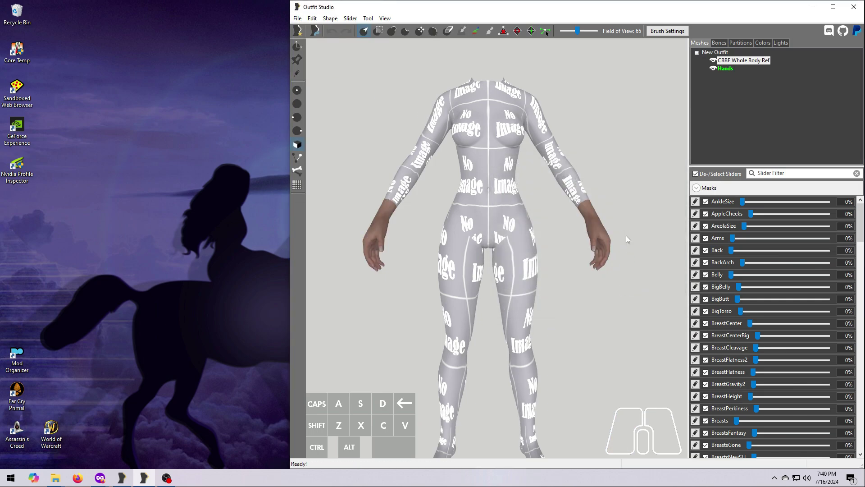
# Show CBBE Whole Body Ref as a wireframe and select it for brush painting
pyautogui.click(713, 62)
pyautogui.click(713, 62)
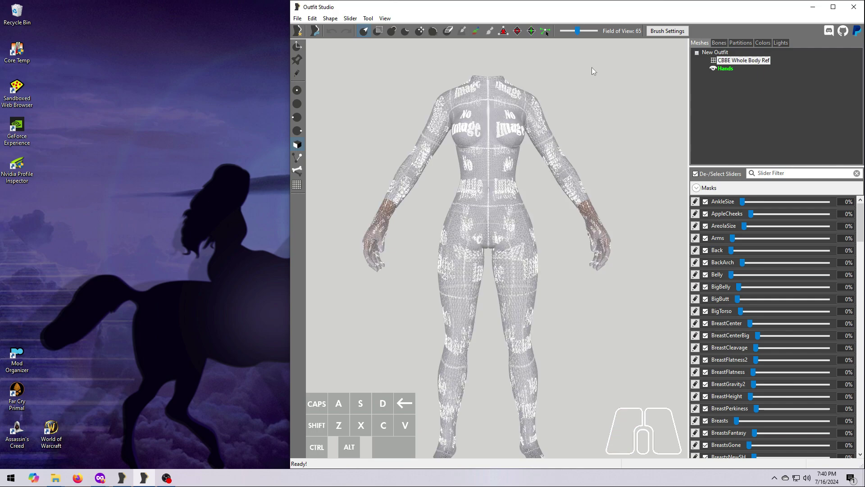
pyautogui.click(297, 73)
pyautogui.click(754, 62)
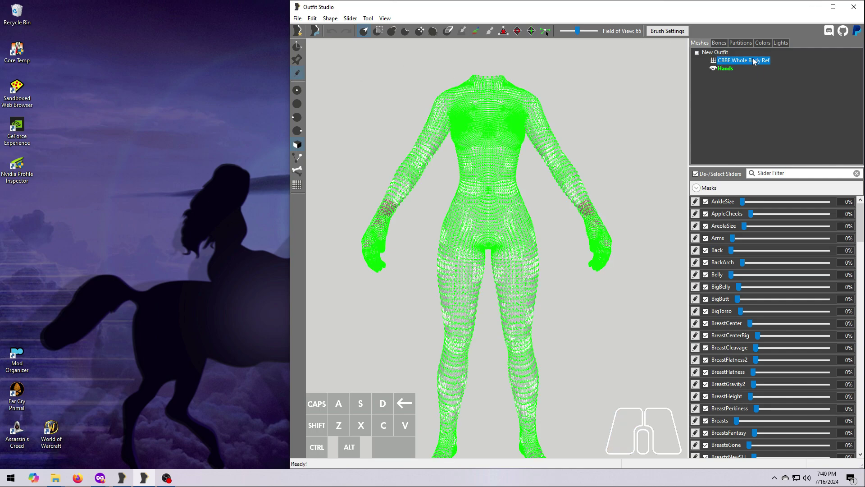
# Add a new partition to the whole-body mesh's partition list
pyautogui.click(739, 43)
pyautogui.moveTo(622, 293)
pyautogui.mouseDown(button='right')
pyautogui.moveTo(548, 332)
pyautogui.moveTo(640, 219)
pyautogui.mouseUp(button='right')
pyautogui.scroll(5, 564, 322)
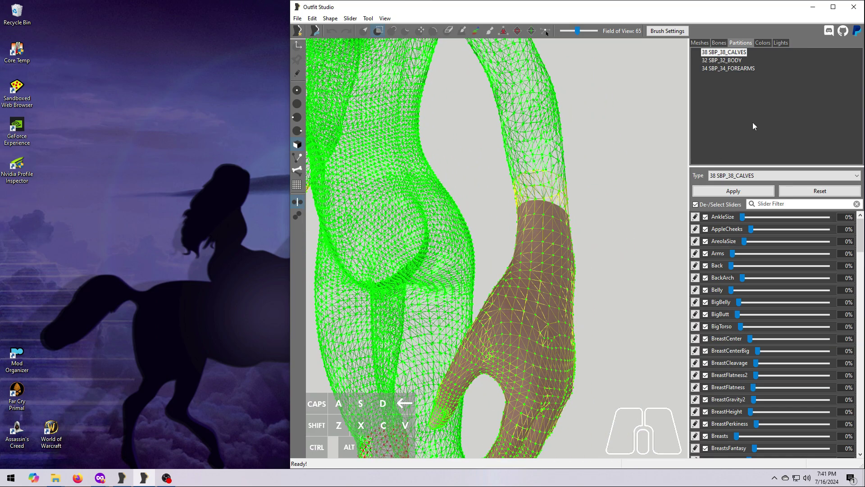
pyautogui.click(733, 61)
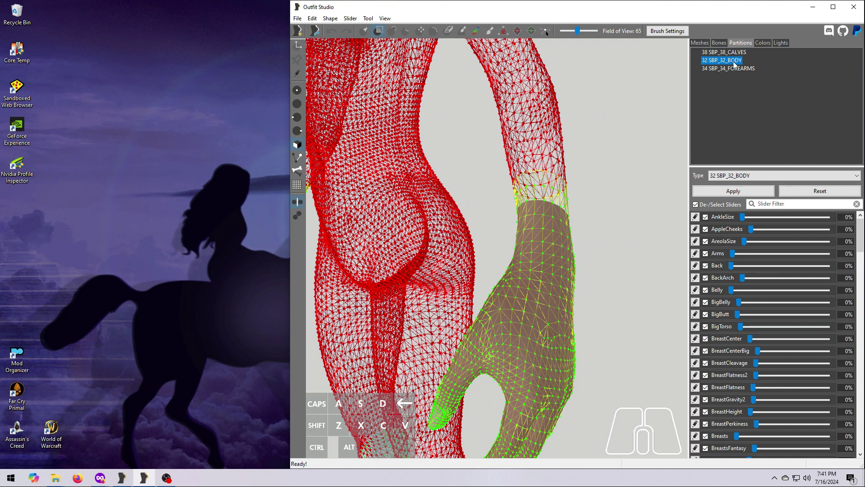
pyautogui.rightClick(752, 105)
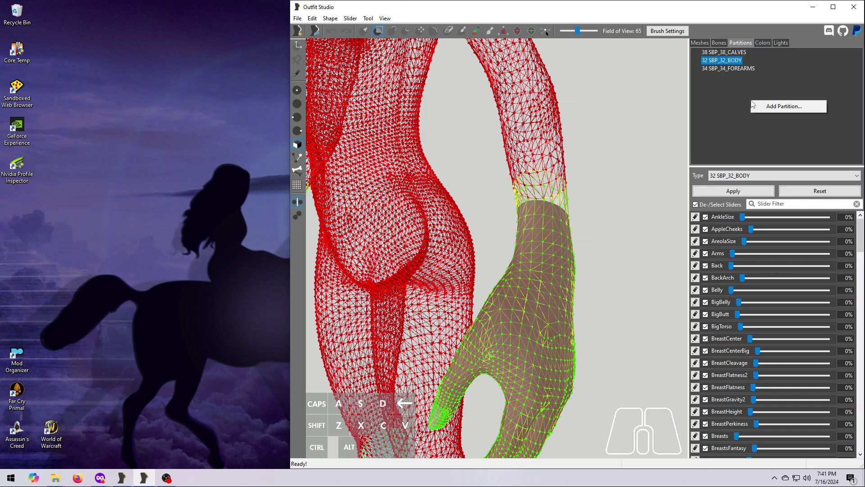
pyautogui.click(768, 104)
# Paint both hands and wrists into the new partition
pyautogui.click(538, 232)
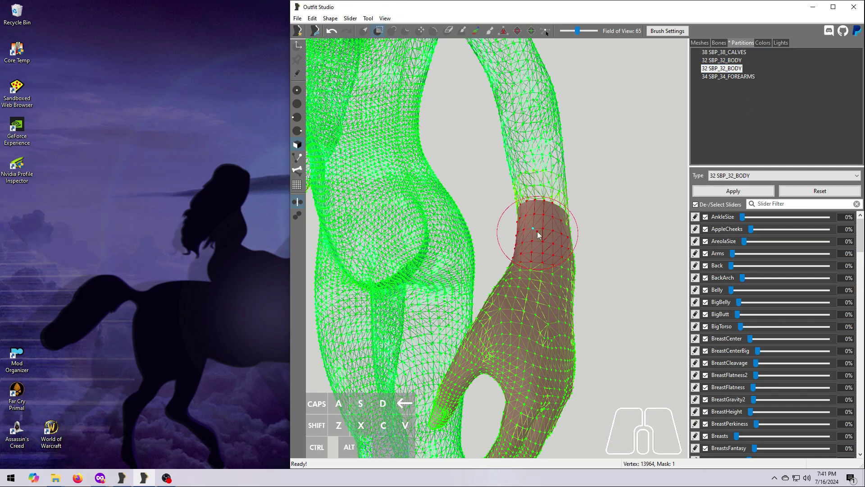
pyautogui.moveTo(560, 305); pyautogui.dragTo(587, 230, button='right')
pyautogui.moveTo(587, 230)
pyautogui.mouseDown()
pyautogui.moveTo(607, 323)
pyautogui.moveTo(610, 293)
pyautogui.mouseUp()
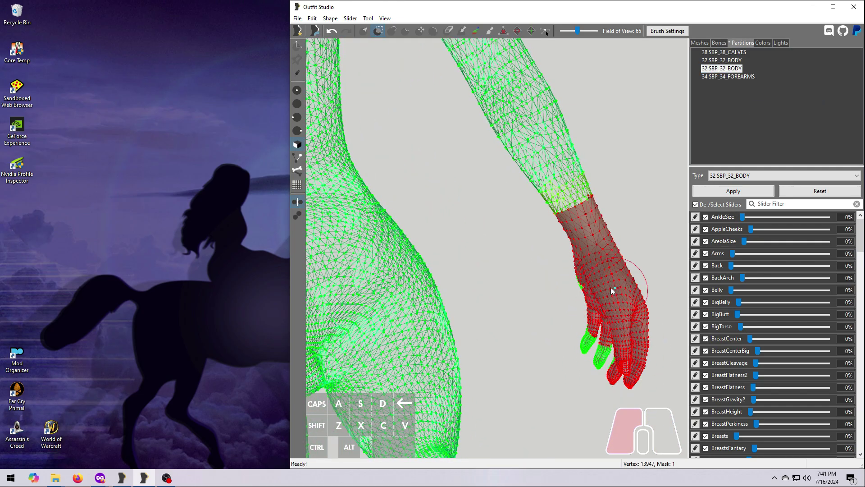
pyautogui.moveTo(610, 293)
pyautogui.mouseDown(button='right')
pyautogui.moveTo(450, 280)
pyautogui.moveTo(467, 253)
pyautogui.mouseUp(button='right')
pyautogui.moveTo(467, 253)
pyautogui.mouseDown()
pyautogui.moveTo(415, 212)
pyautogui.moveTo(363, 262)
pyautogui.mouseUp()
pyautogui.scroll(3, 405, 266)
pyautogui.scroll(-5, 420, 279)
pyautogui.moveTo(413, 293)
pyautogui.mouseDown(button='right')
pyautogui.moveTo(479, 286)
pyautogui.moveTo(487, 329)
pyautogui.moveTo(544, 286)
pyautogui.moveTo(524, 310)
pyautogui.moveTo(607, 334)
pyautogui.moveTo(559, 325)
pyautogui.mouseUp(button='right')
pyautogui.scroll(-5, 544, 285)
pyautogui.scroll(5, 607, 334)
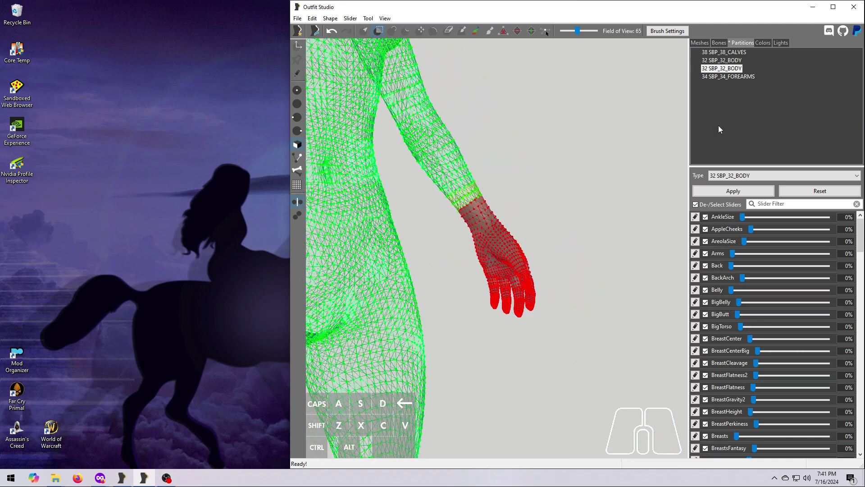
# Set the new partition's type to 33 SBP_33_HANDS and apply it
pyautogui.click(851, 176)
pyautogui.click(731, 191)
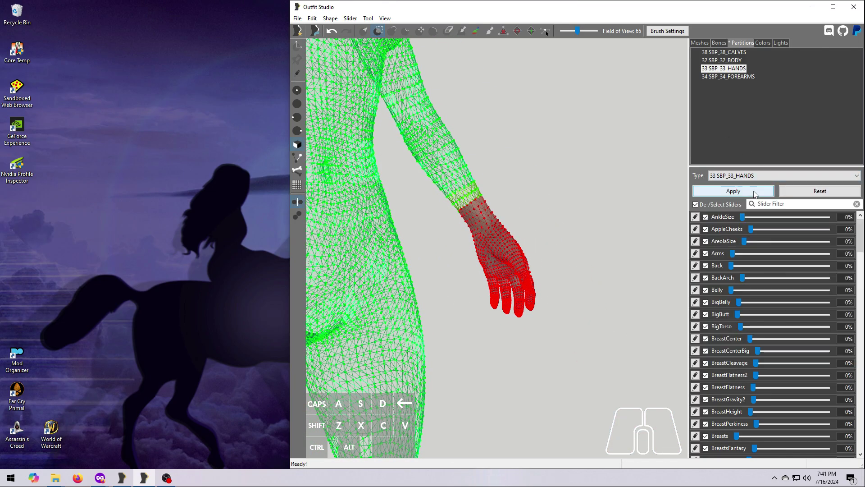
pyautogui.click(733, 191)
pyautogui.scroll(-5, 540, 261)
pyautogui.moveTo(521, 286); pyautogui.dragTo(500, 271, button='right')
# Check the coverage of the body, forearms and hands partitions
pyautogui.click(734, 61)
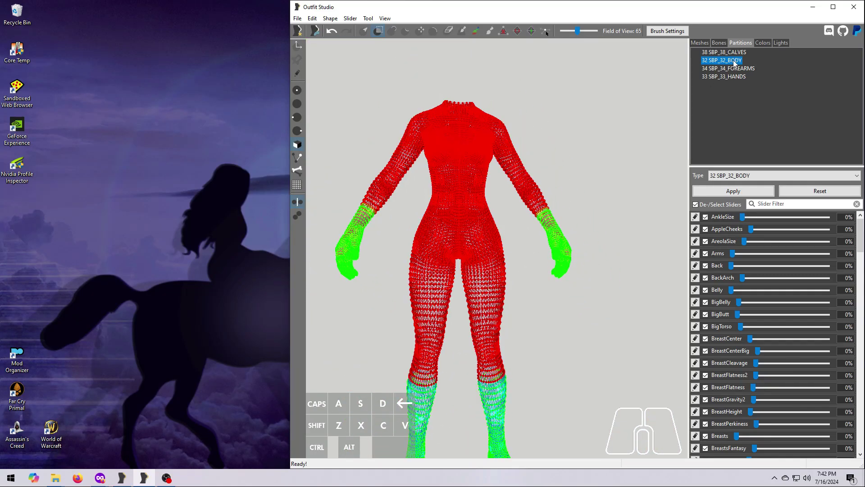
pyautogui.click(741, 69)
pyautogui.click(741, 77)
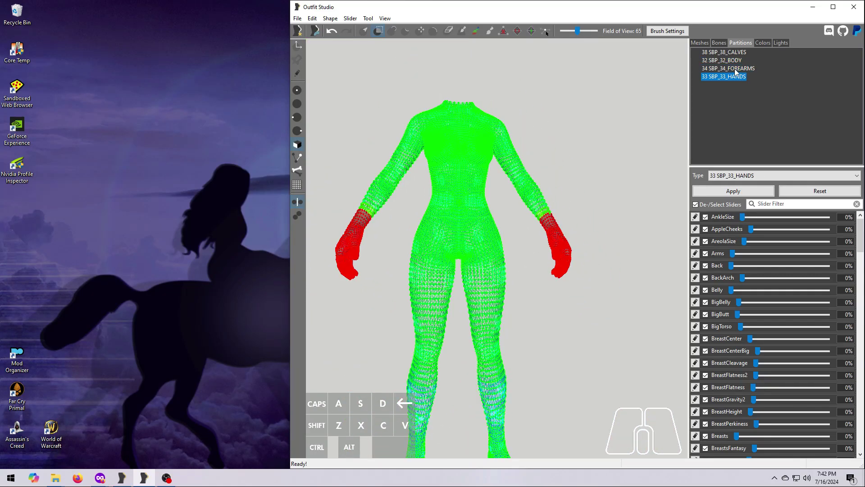
pyautogui.click(736, 69)
pyautogui.click(734, 61)
# Check the calves partition, then delete the Hands reference mesh
pyautogui.click(734, 53)
pyautogui.click(703, 44)
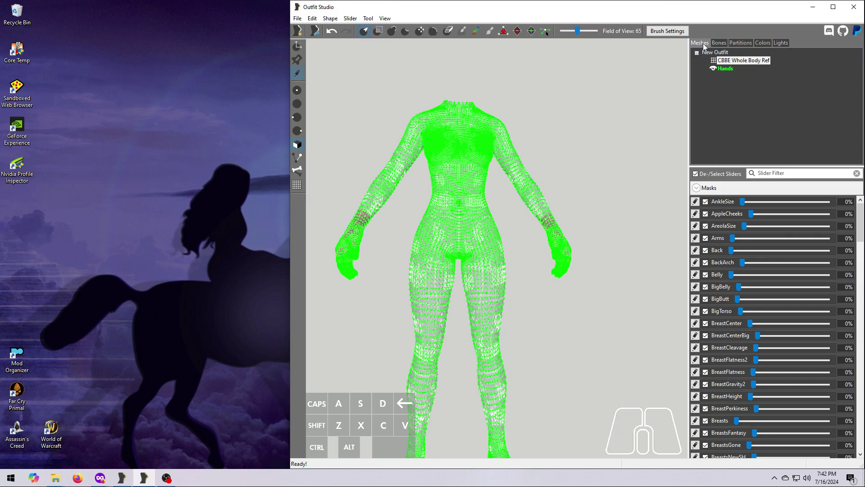
pyautogui.rightClick(723, 68)
pyautogui.click(750, 308)
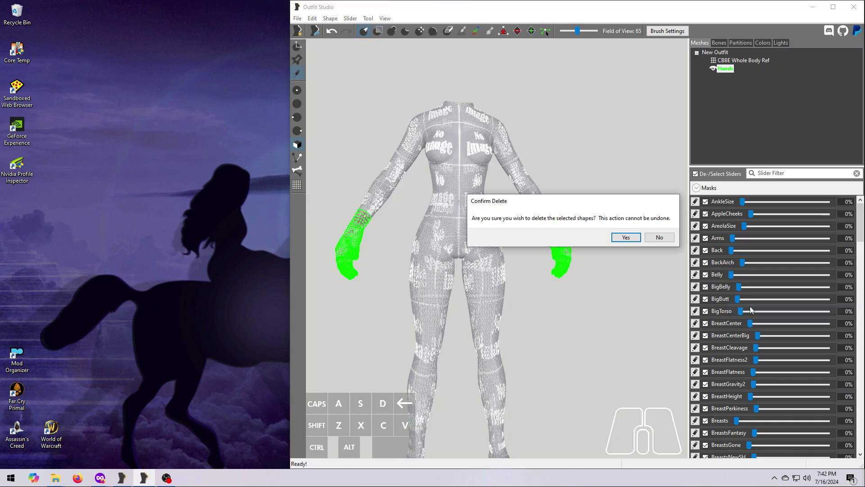
pyautogui.click(626, 237)
# Load the CBBE Feet template as the reference and show the body's partitions
pyautogui.click(297, 18)
pyautogui.click(318, 79)
pyautogui.click(612, 205)
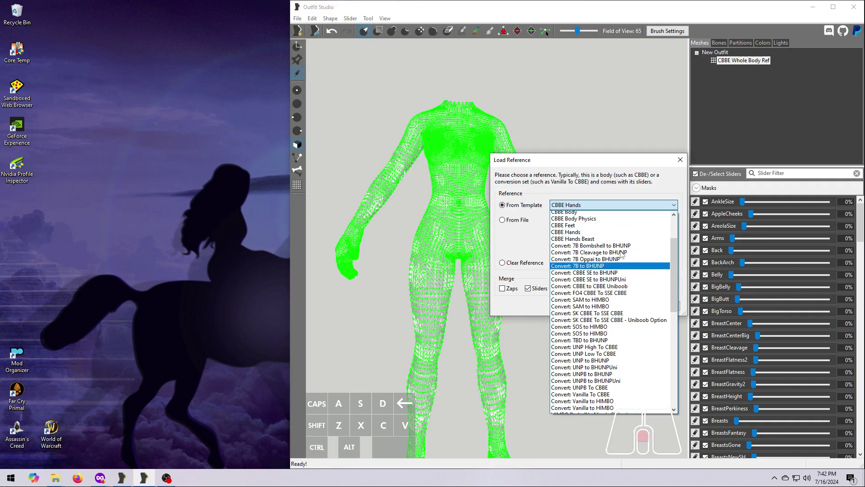
pyautogui.scroll(1, 621, 254)
pyautogui.click(586, 248)
pyautogui.click(624, 305)
pyautogui.scroll(3, 596, 269)
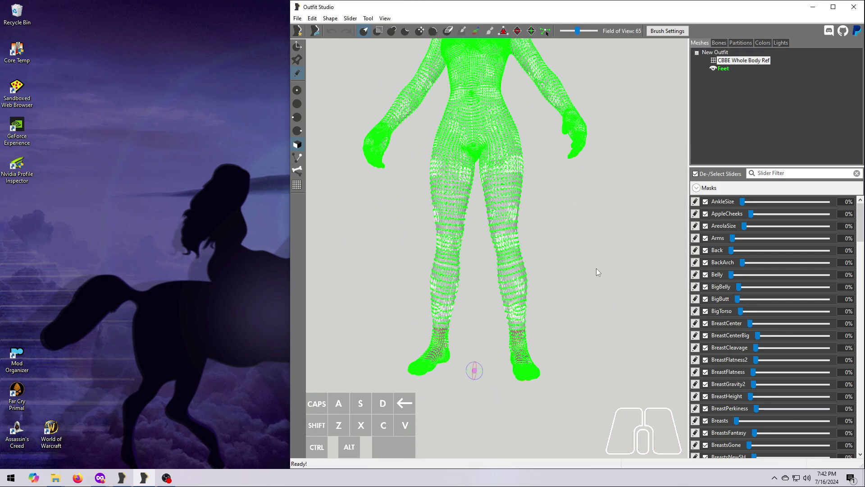
pyautogui.click(740, 42)
# Add a new partition and paint both feet, ankles and toes into it
pyautogui.scroll(3, 579, 367)
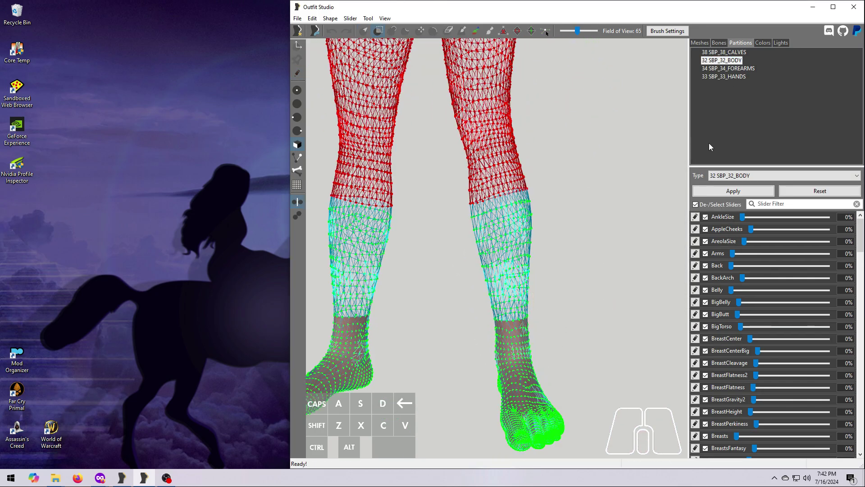
pyautogui.rightClick(759, 109)
pyautogui.click(784, 115)
pyautogui.scroll(5, 499, 280)
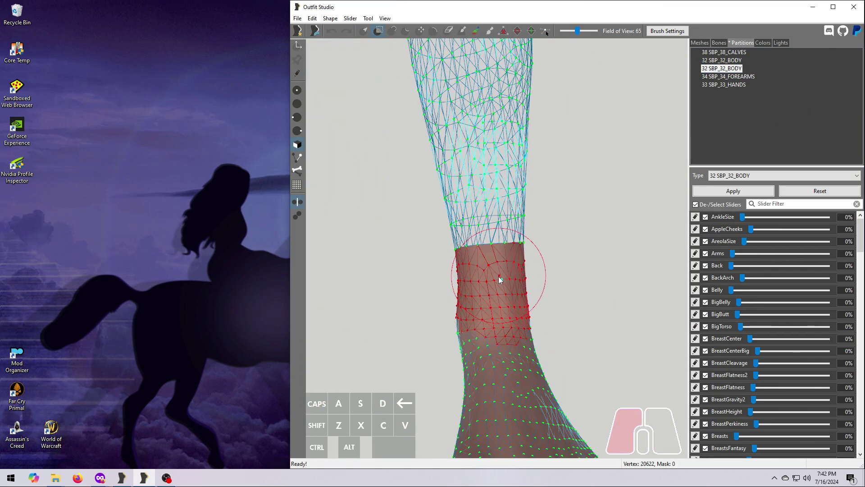
pyautogui.click(499, 279)
pyautogui.scroll(-5, 499, 279)
pyautogui.moveTo(525, 356)
pyautogui.mouseDown(button='right')
pyautogui.moveTo(460, 277)
pyautogui.moveTo(400, 293)
pyautogui.moveTo(498, 303)
pyautogui.moveTo(558, 246)
pyautogui.moveTo(499, 302)
pyautogui.moveTo(506, 344)
pyautogui.moveTo(567, 347)
pyautogui.moveTo(596, 278)
pyautogui.moveTo(502, 267)
pyautogui.moveTo(633, 253)
pyautogui.moveTo(593, 329)
pyautogui.moveTo(633, 266)
pyautogui.mouseUp(button='right')
pyautogui.click(584, 266)
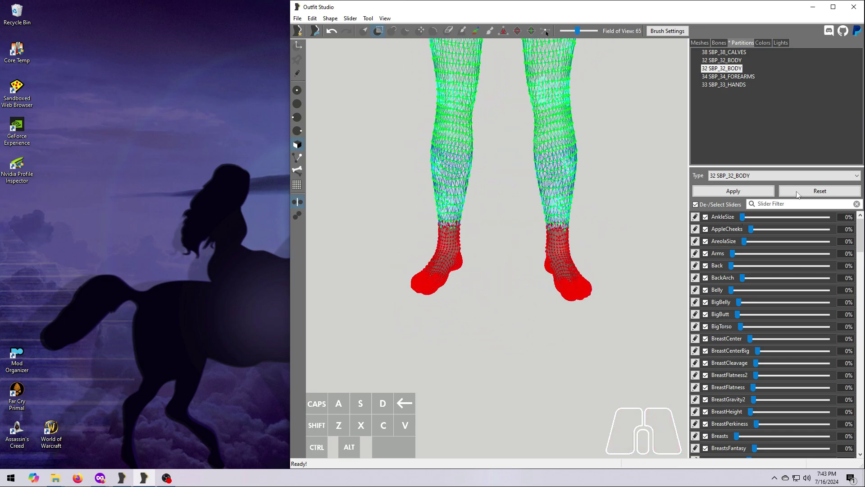
# Set the new partition's type to 37 SBP_37_FEET and apply it
pyautogui.click(793, 175)
pyautogui.click(740, 218)
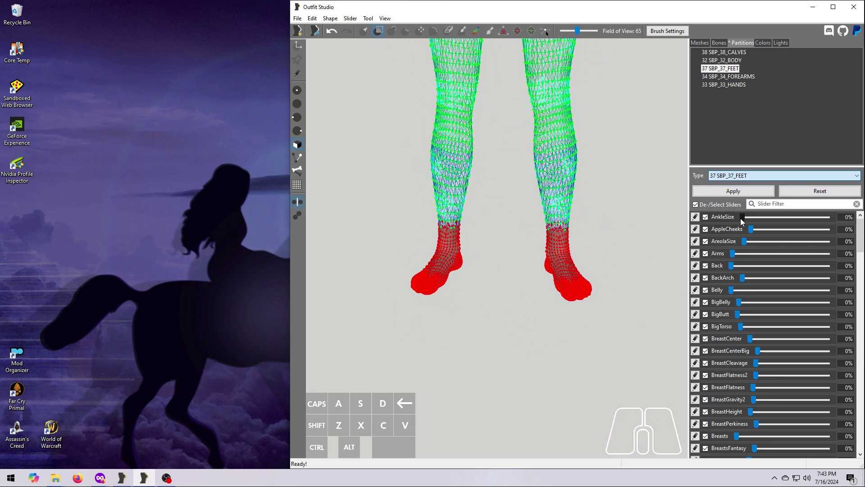
pyautogui.click(724, 192)
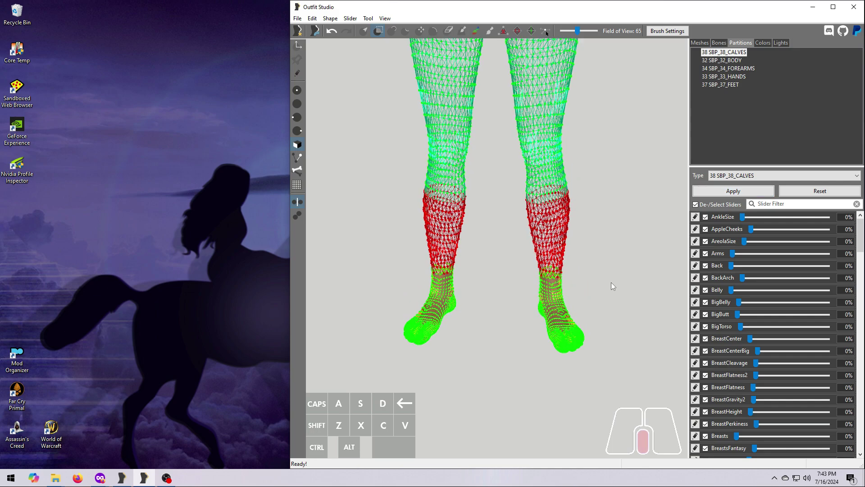
pyautogui.scroll(-5, 611, 283)
pyautogui.moveTo(574, 328); pyautogui.dragTo(583, 261, button='right')
# Review the body, forearms, hands and feet partitions on CBBE Whole Body Ref
pyautogui.click(700, 43)
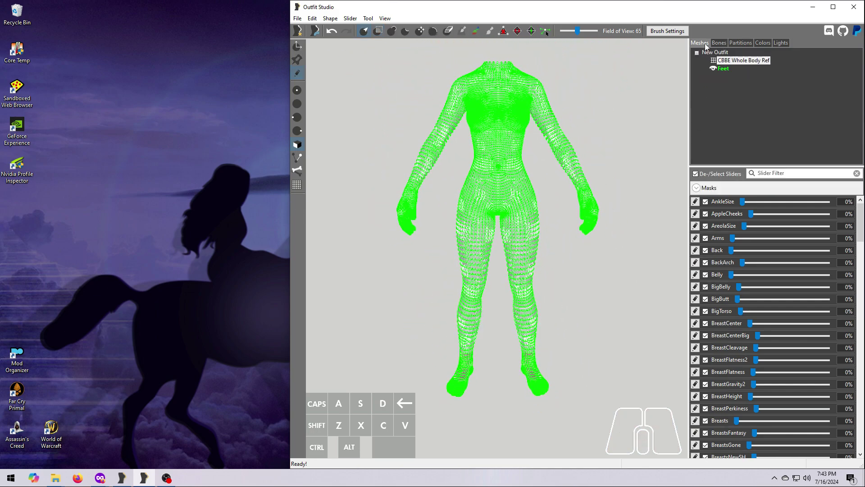
pyautogui.click(713, 60)
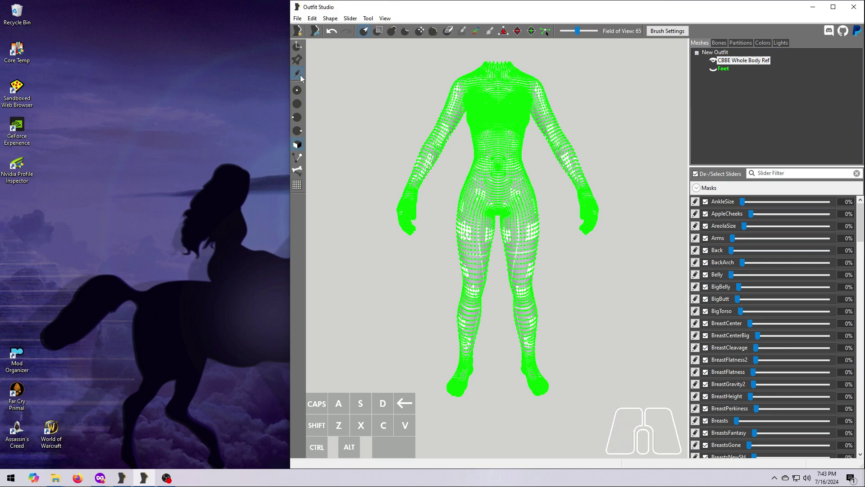
pyautogui.click(737, 44)
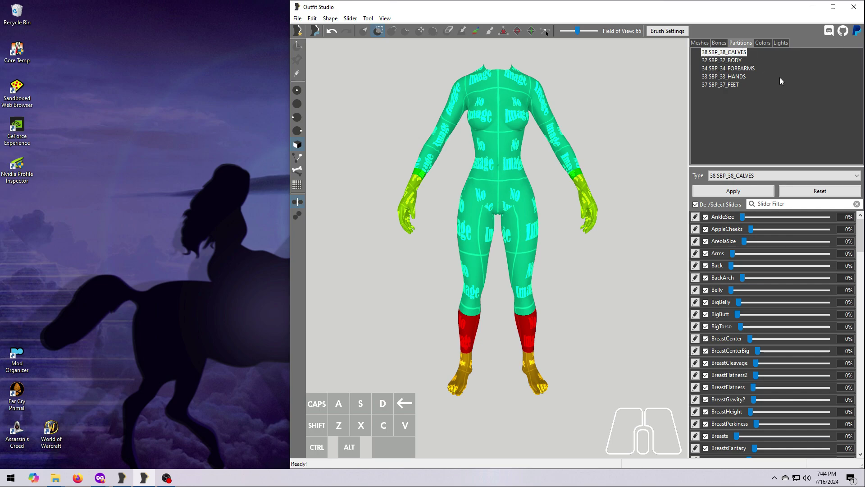
pyautogui.click(736, 61)
pyautogui.click(746, 70)
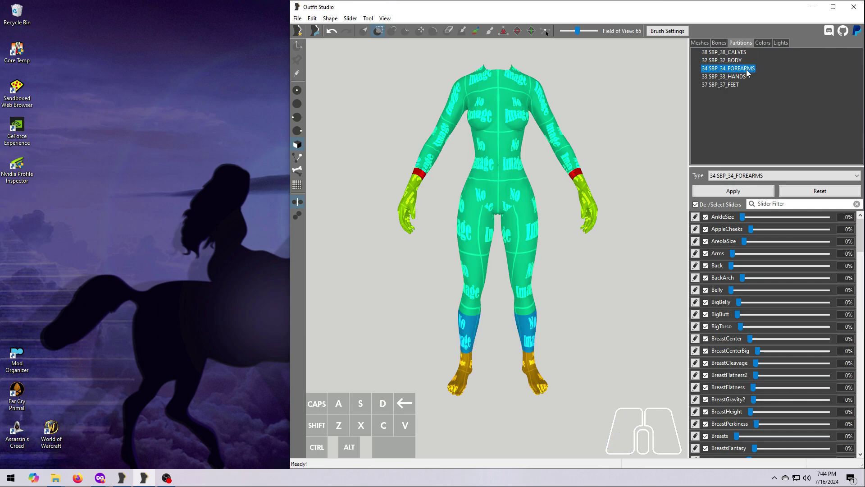
pyautogui.click(745, 76)
pyautogui.click(734, 86)
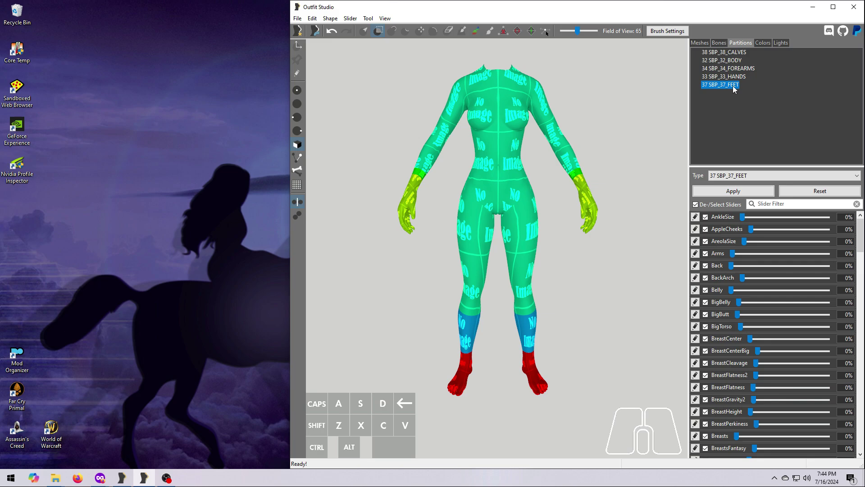
# Delete the Feet mesh from the outfit
pyautogui.click(699, 43)
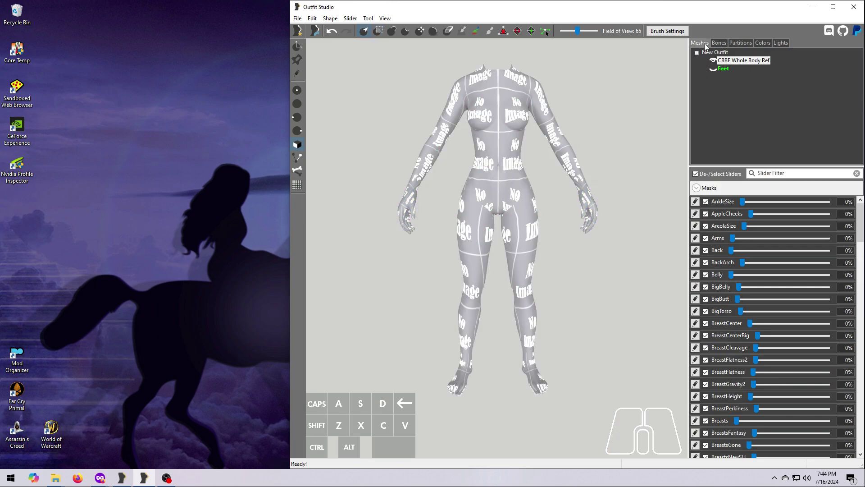
pyautogui.click(723, 68)
pyautogui.rightClick(725, 68)
pyautogui.click(751, 309)
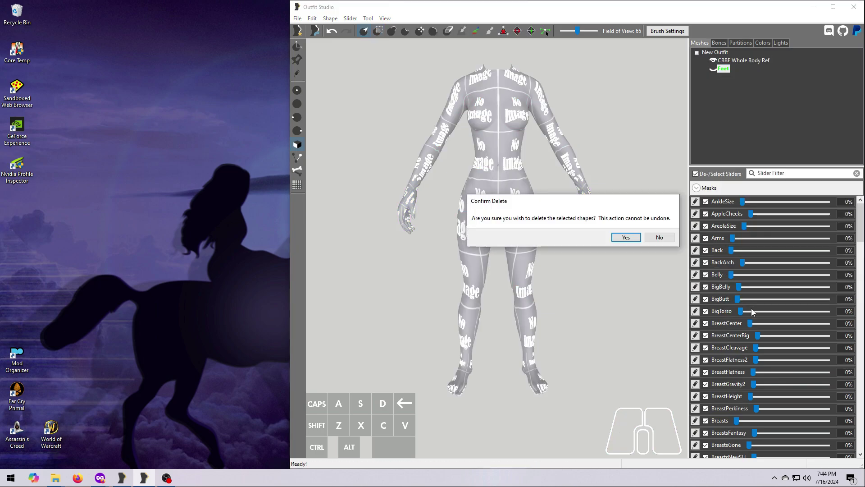
pyautogui.click(626, 237)
pyautogui.scroll(5, 596, 333)
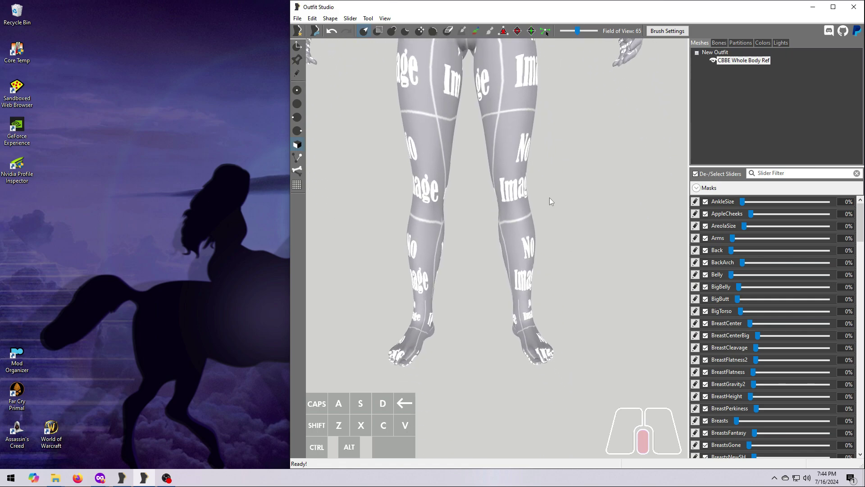
pyautogui.moveTo(551, 202); pyautogui.dragTo(571, 188, button='middle')
pyautogui.moveTo(571, 188); pyautogui.dragTo(571, 189)
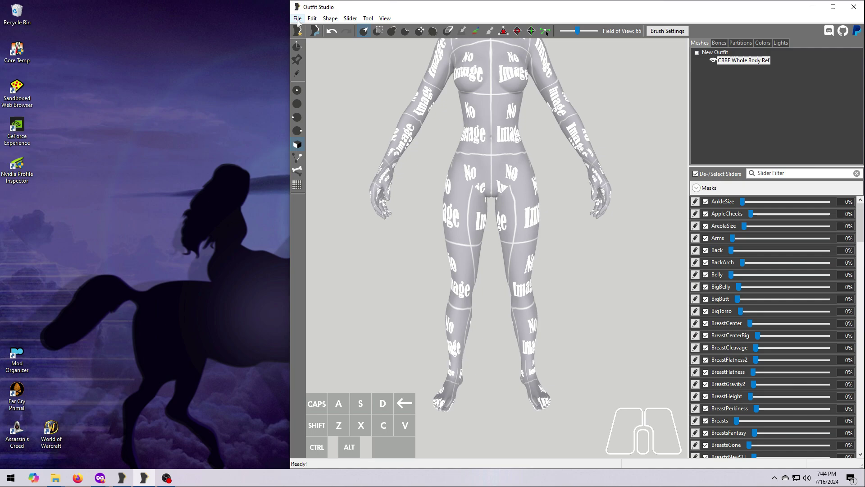
# From the Project Path browser in Settings, create a Desktop folder named Moms CBBE Tools
pyautogui.click(298, 19)
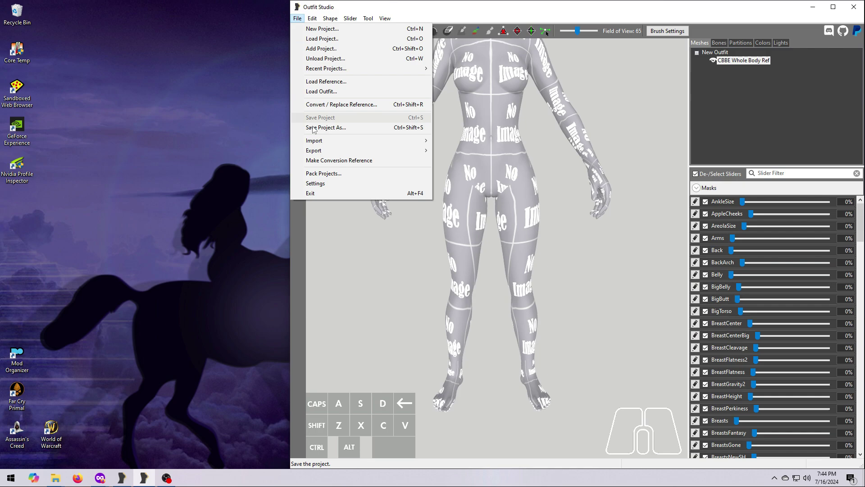
pyautogui.click(322, 183)
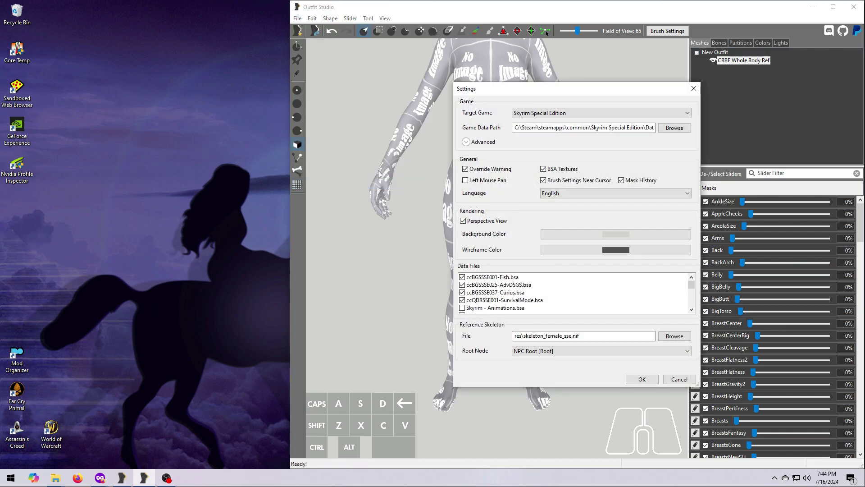
pyautogui.click(467, 142)
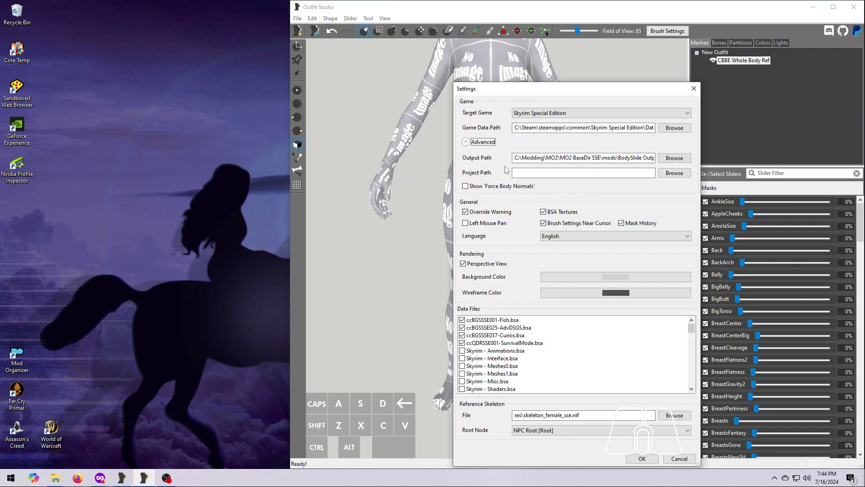
pyautogui.click(668, 173)
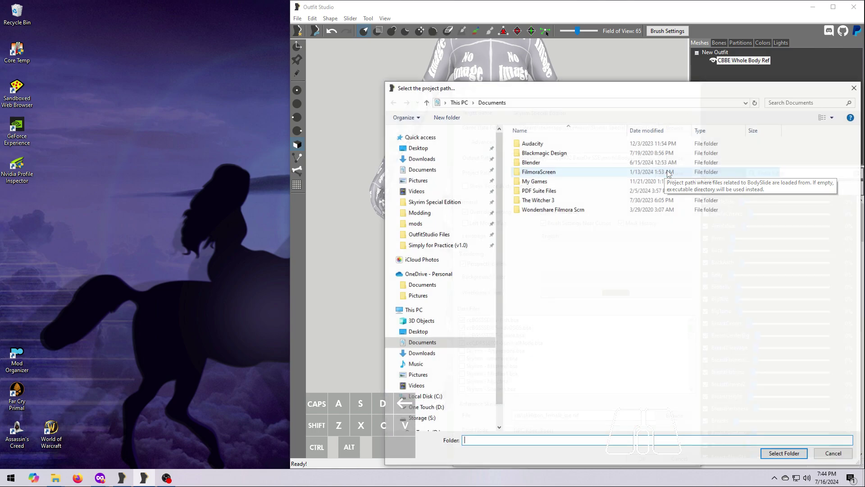
pyautogui.click(436, 151)
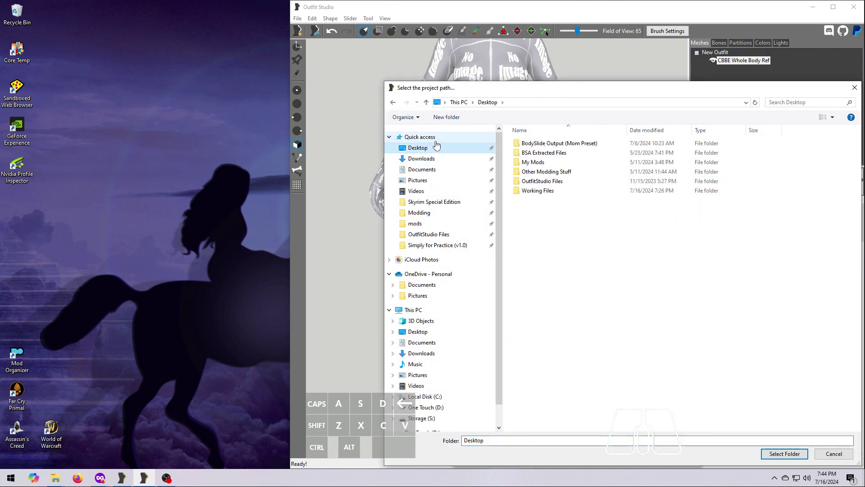
pyautogui.click(447, 117)
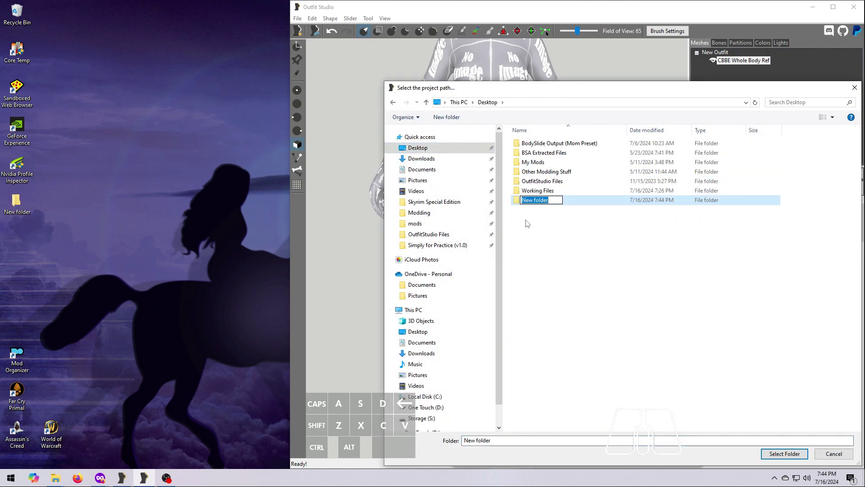
pyautogui.write('Moms')
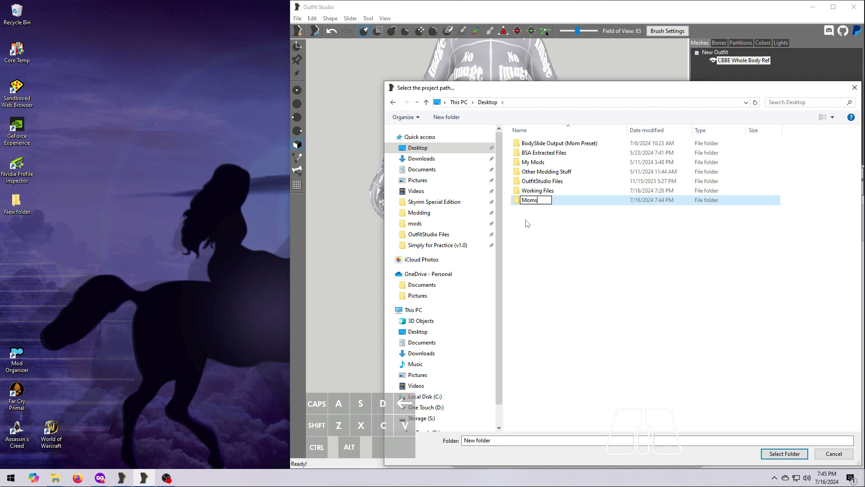
pyautogui.write(' CBBE Tools')
pyautogui.press('Return')
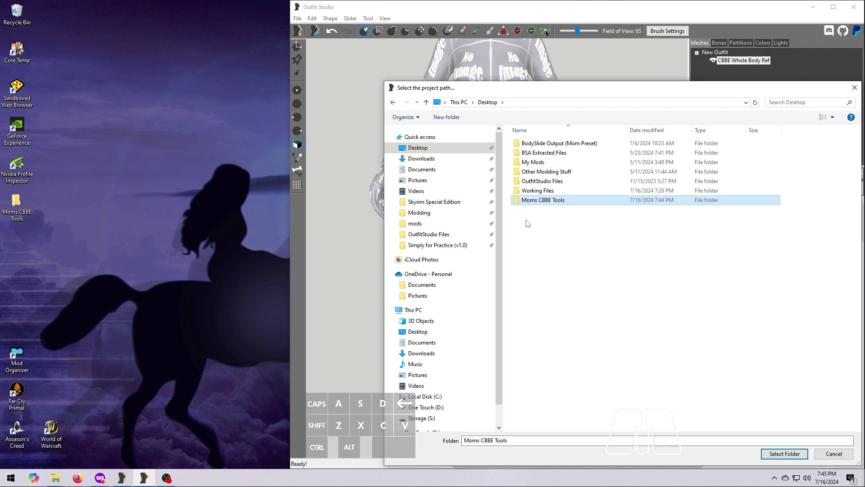
# Set Moms CBBE Tools as the project path and close the settings
pyautogui.click(782, 454)
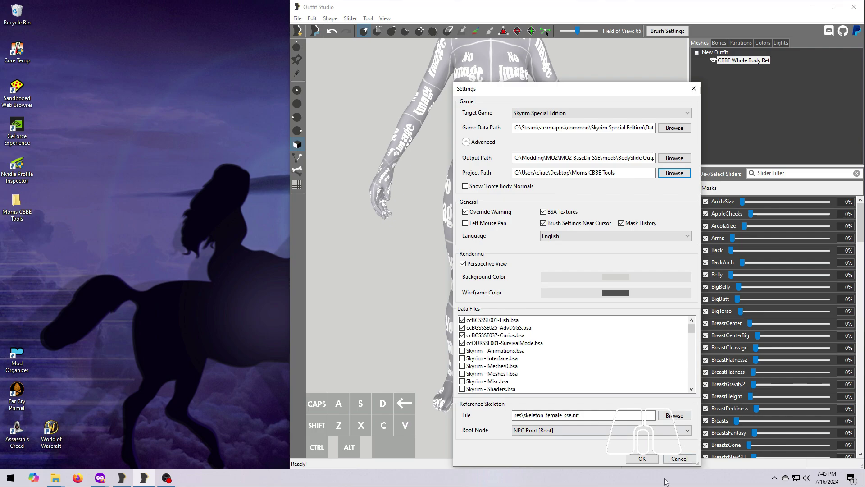
pyautogui.click(649, 461)
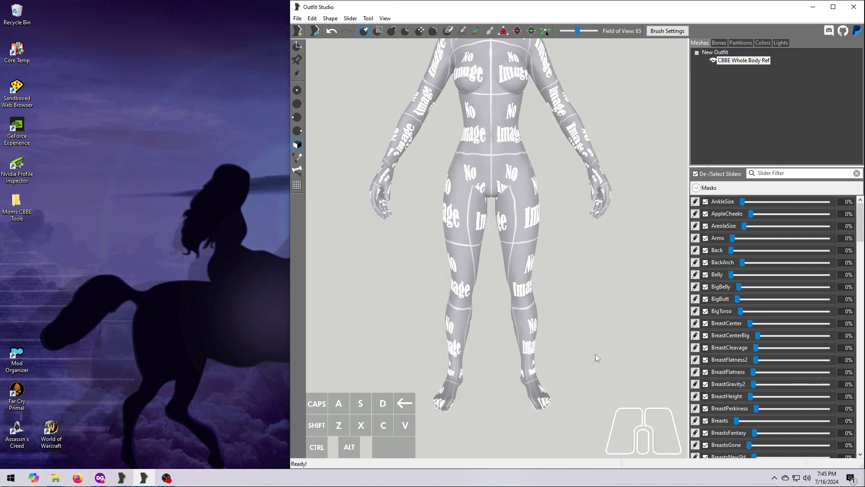
pyautogui.moveTo(26, 208); pyautogui.dragTo(198, 322)
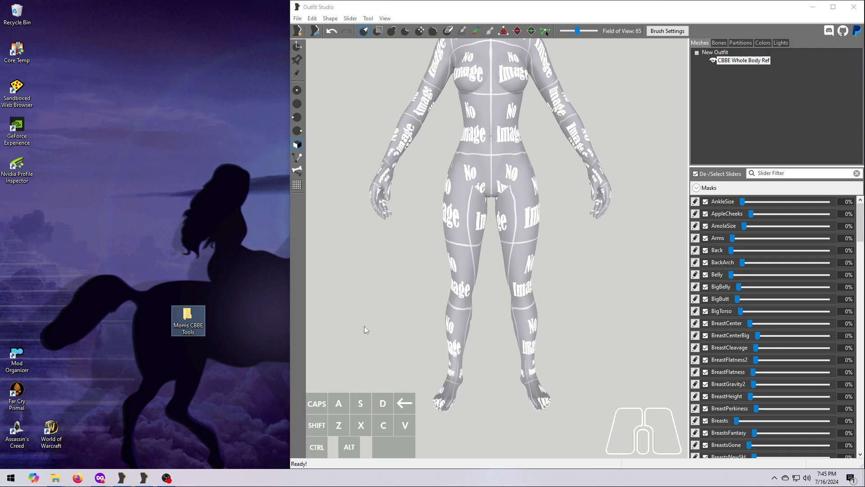
# Begin saving the project as CBBE Whole Body Ref
pyautogui.click(297, 18)
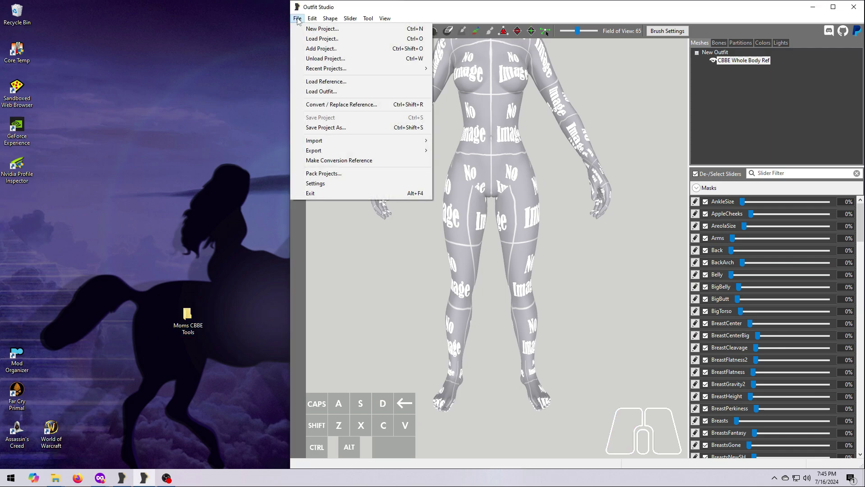
pyautogui.click(326, 127)
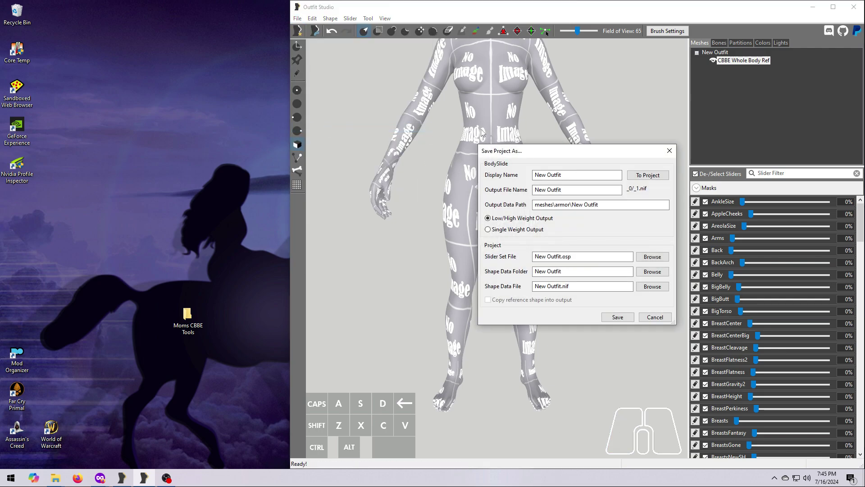
pyautogui.moveTo(564, 175); pyautogui.dragTo(533, 176)
pyautogui.write('CBBE Whole Body Ref')
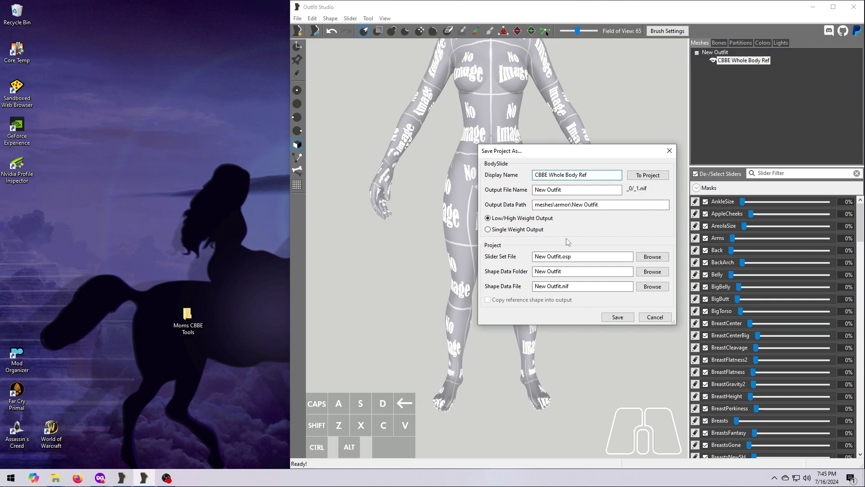
# Set the slider set file and shape data folder names to Moms CBBE Tools
pyautogui.click(576, 257)
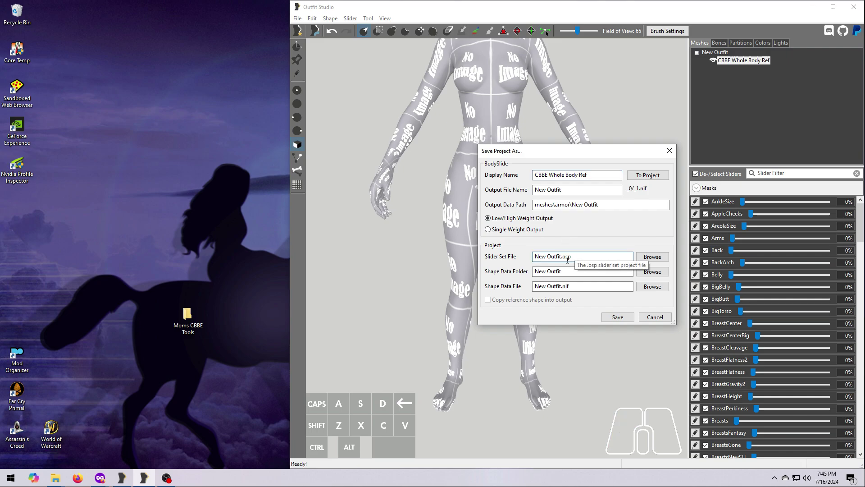
pyautogui.moveTo(563, 258); pyautogui.dragTo(531, 260)
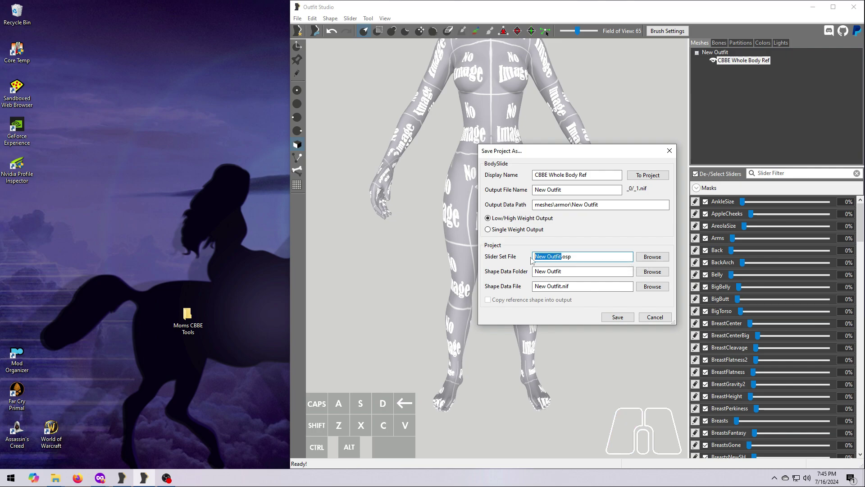
pyautogui.press('BackSpace')
pyautogui.write('Moms CBBE Tools')
pyautogui.moveTo(564, 272); pyautogui.dragTo(532, 272)
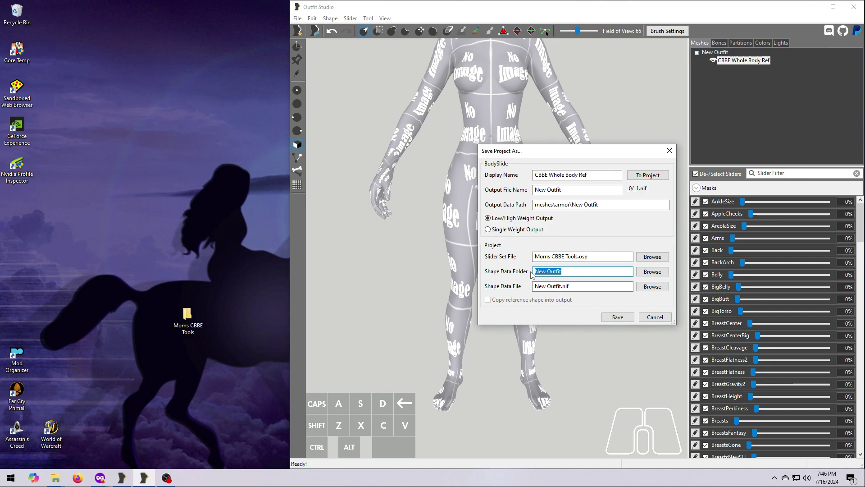
pyautogui.write('Moms CBB')
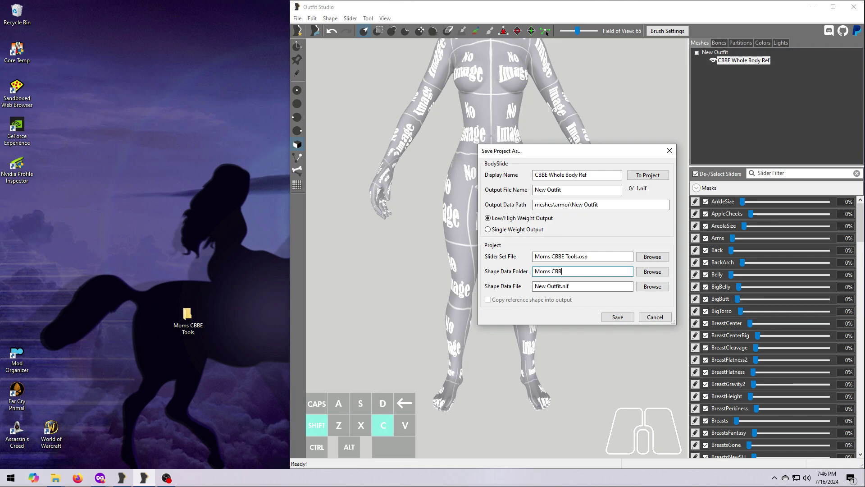
pyautogui.write('E Tools')
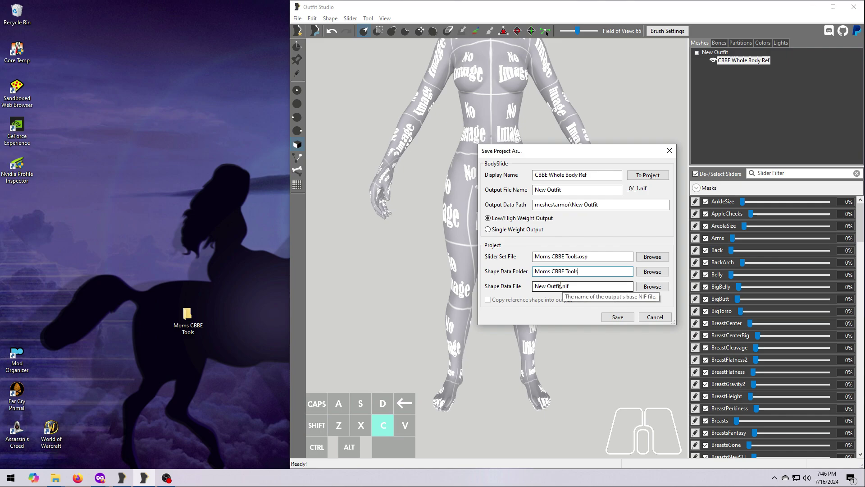
# Name the shape data file CBBE Whole Body Ref and save the project
pyautogui.moveTo(560, 286); pyautogui.dragTo(530, 287)
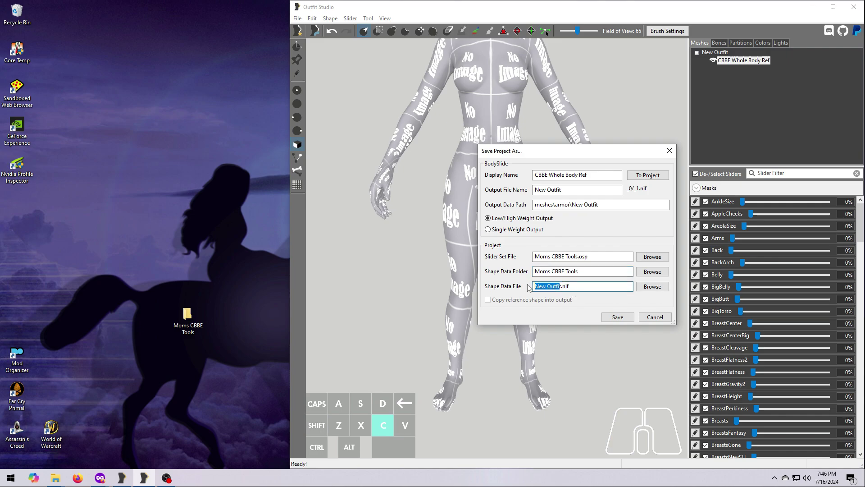
pyautogui.press('BackSpace')
pyautogui.write('CBBE Whole ')
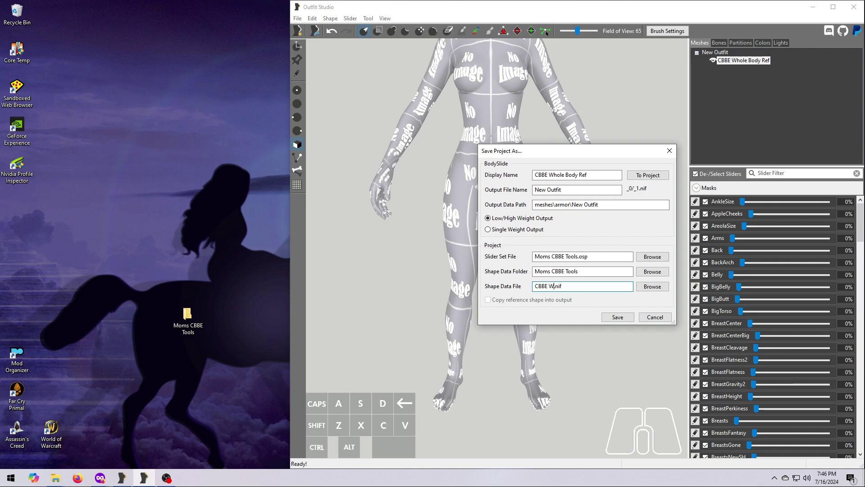
pyautogui.write('Body Ref')
pyautogui.click(617, 318)
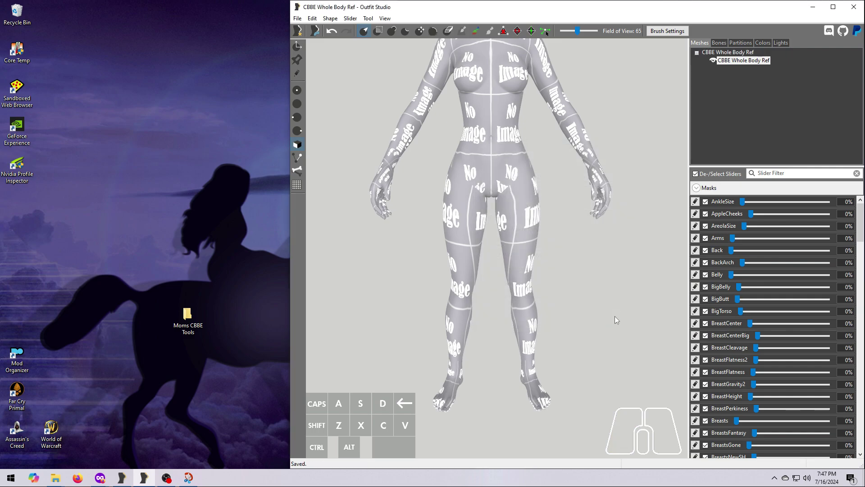
# Open the desktop Moms CBBE Tools folder and check the saved files inside ShapeData
pyautogui.doubleClick(188, 318)
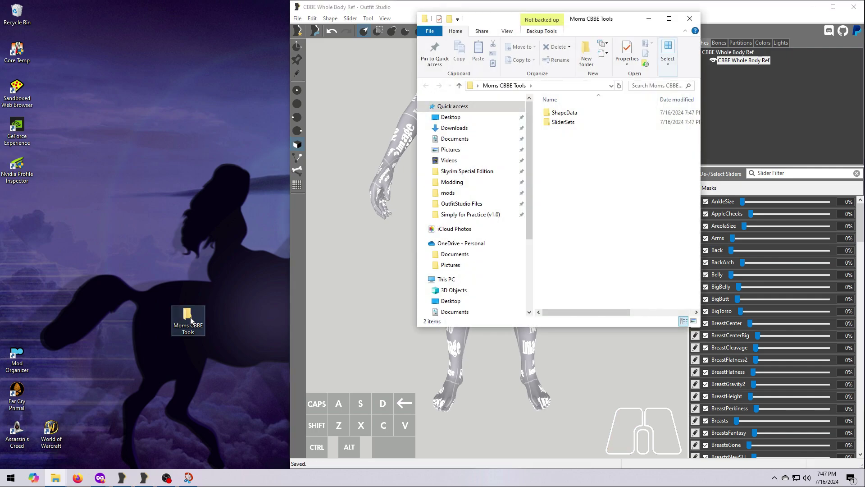
pyautogui.moveTo(418, 160); pyautogui.dragTo(320, 160)
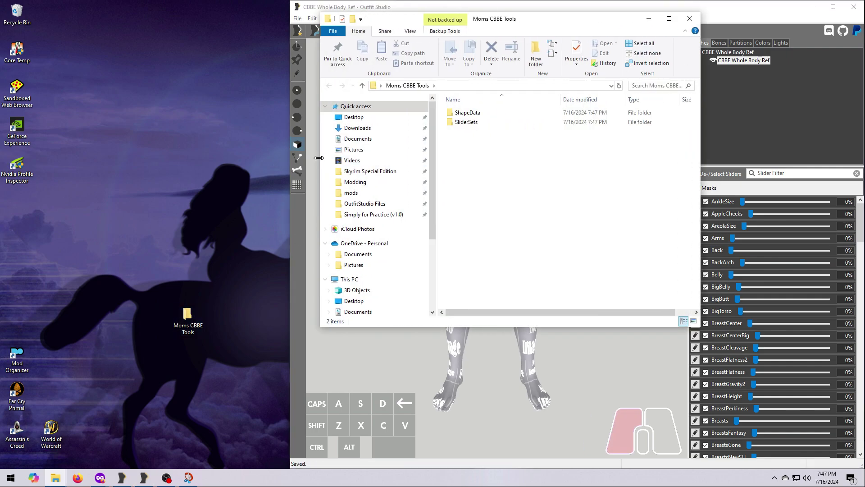
pyautogui.doubleClick(463, 113)
pyautogui.doubleClick(463, 113)
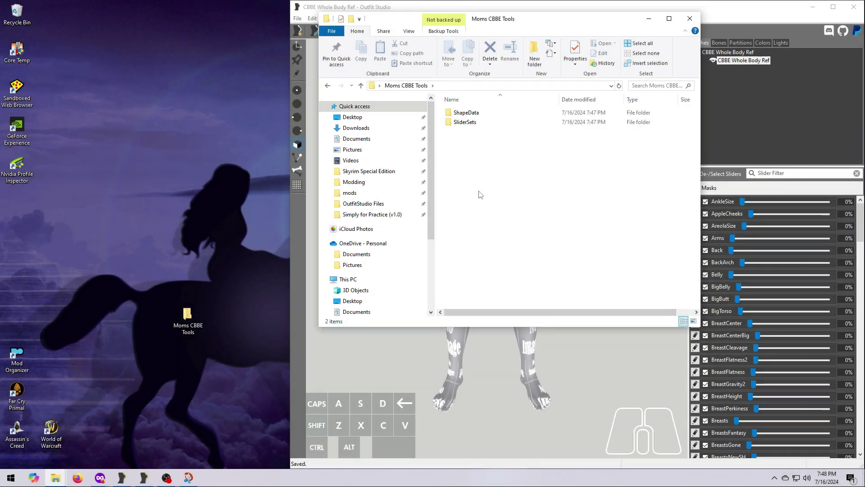
# Create new folders named CalienteTools and BodySlide
pyautogui.click(534, 63)
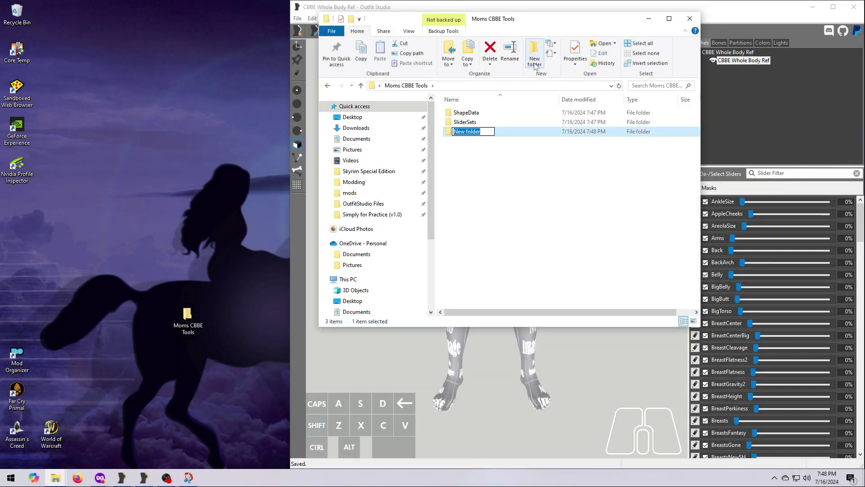
pyautogui.write('CalienteTool')
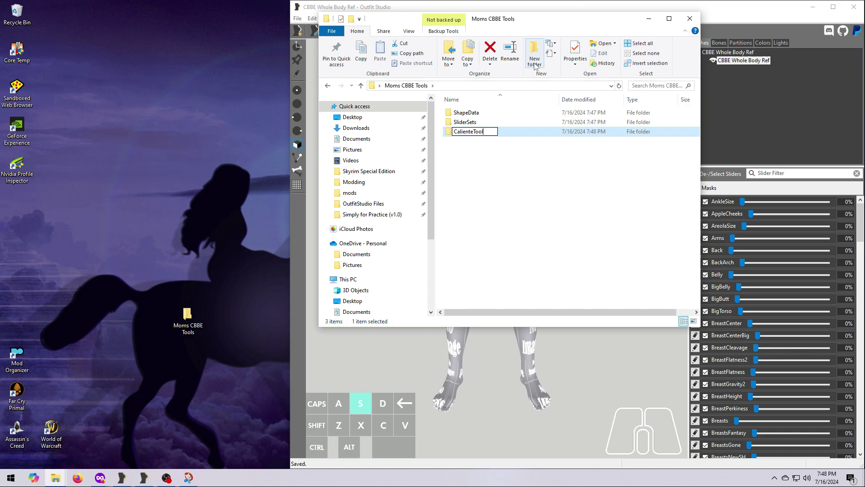
pyautogui.write('s')
pyautogui.press('Return')
pyautogui.click(536, 51)
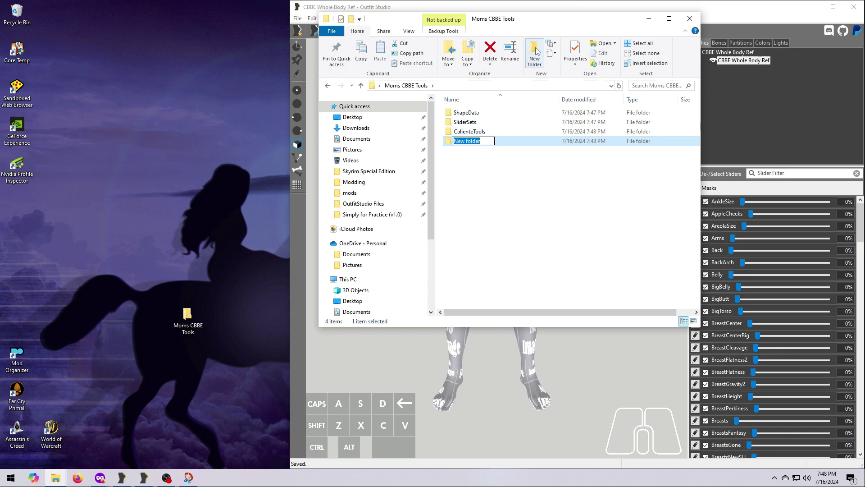
pyautogui.write('BodySlide')
pyautogui.press('Return')
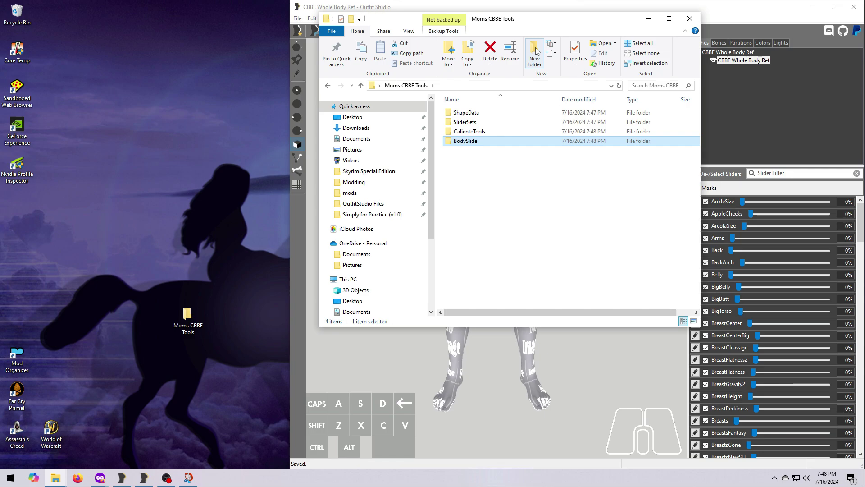
# Move ShapeData and SliderSets into BodySlide, then BodySlide into CalienteTools
pyautogui.click(486, 116)
pyautogui.keyDown('ctrl'); pyautogui.click(477, 121); pyautogui.keyUp('ctrl')
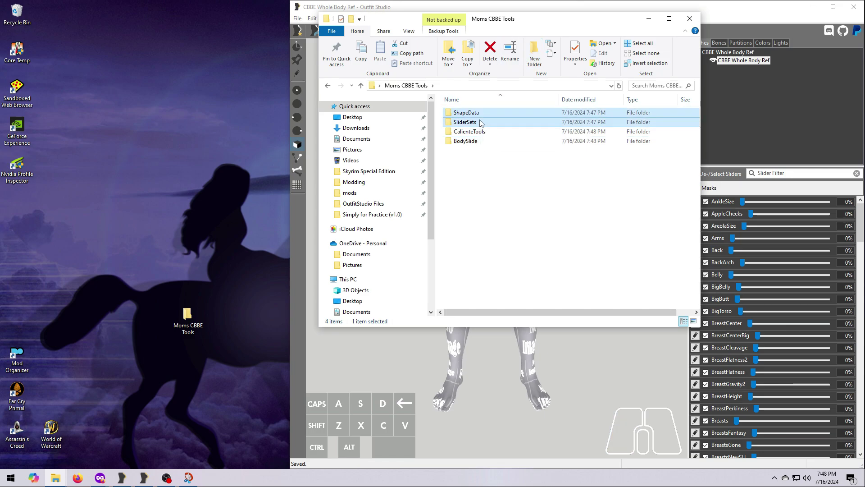
pyautogui.moveTo(492, 114); pyautogui.dragTo(503, 143)
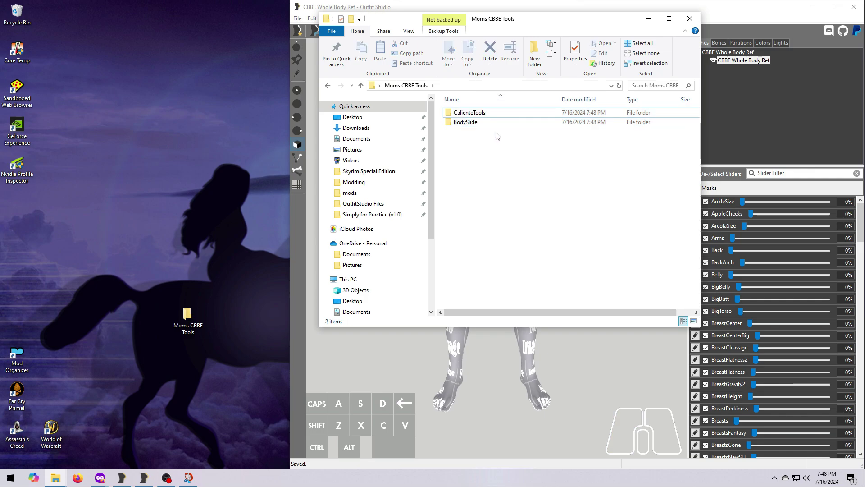
pyautogui.moveTo(478, 122); pyautogui.dragTo(502, 110)
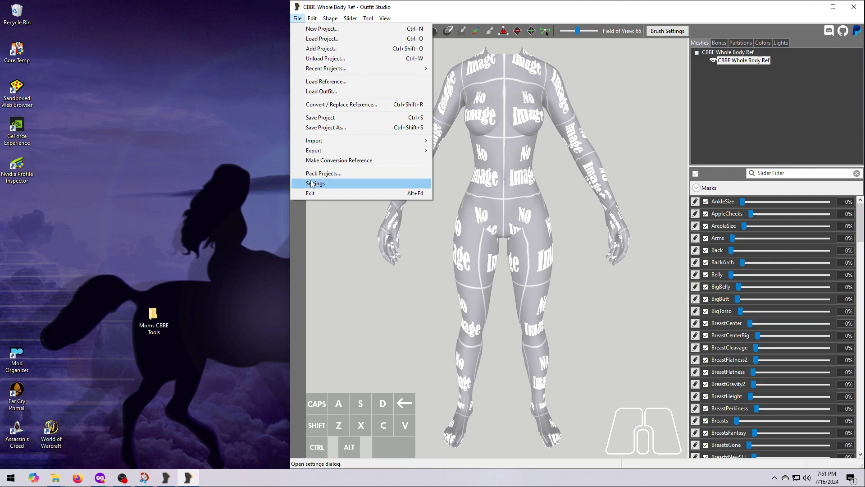
# Erase the Moms CBBE Tools path from the Project Path field in Settings
pyautogui.click(312, 184)
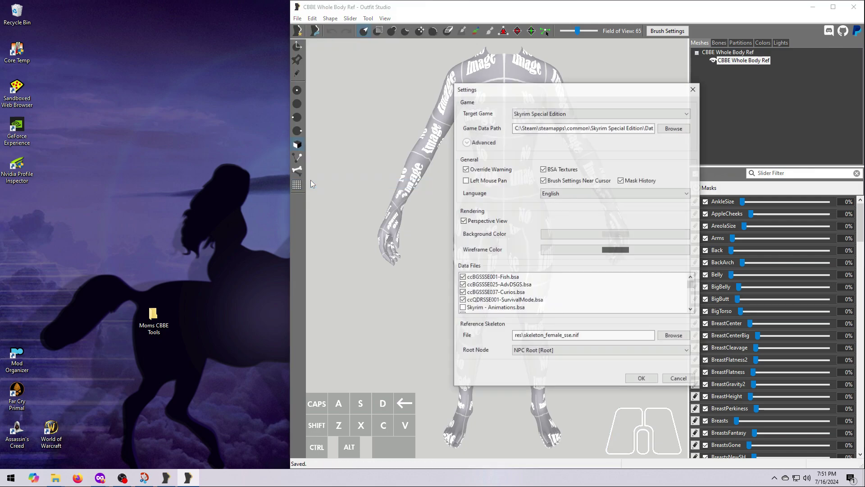
pyautogui.click(467, 142)
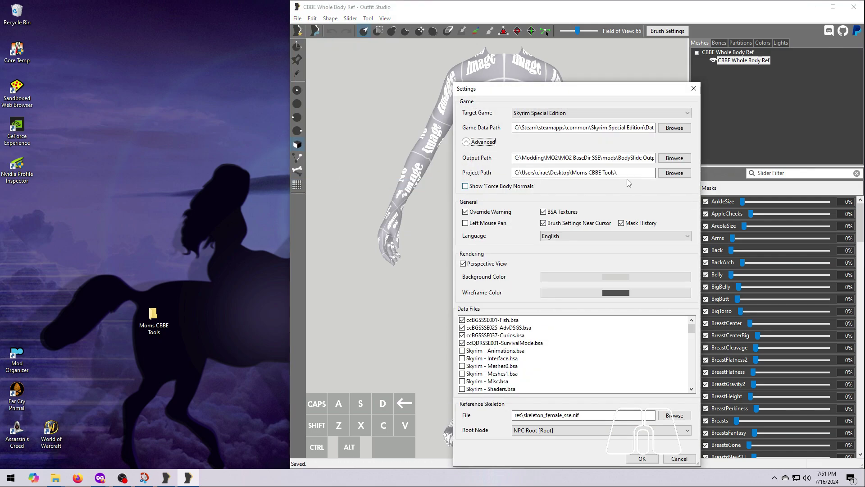
pyautogui.moveTo(618, 172); pyautogui.dragTo(505, 171)
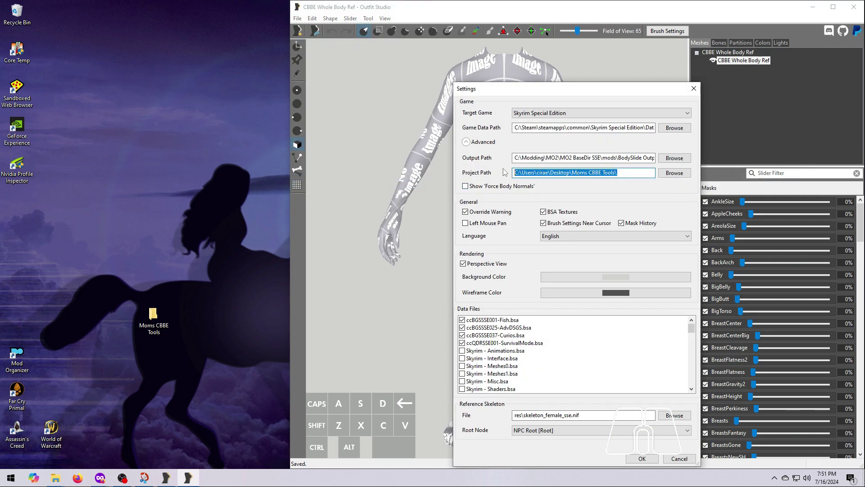
pyautogui.press('BackSpace')
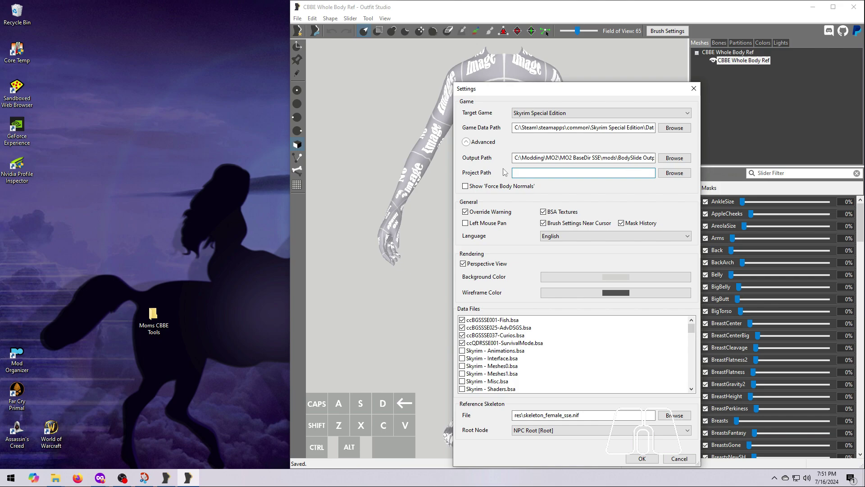
# Apply the open settings, then move the Moms CBBE Tools desktop folder into MO2's mods folder
pyautogui.click(642, 458)
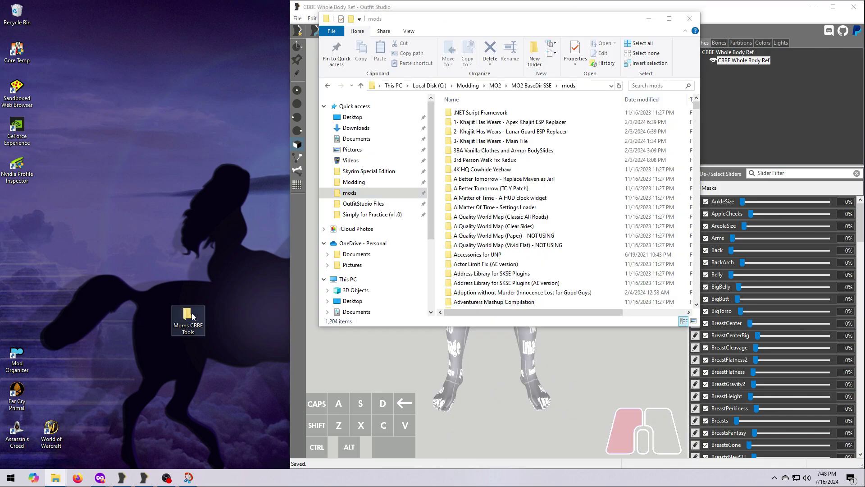
pyautogui.moveTo(193, 317); pyautogui.dragTo(597, 97)
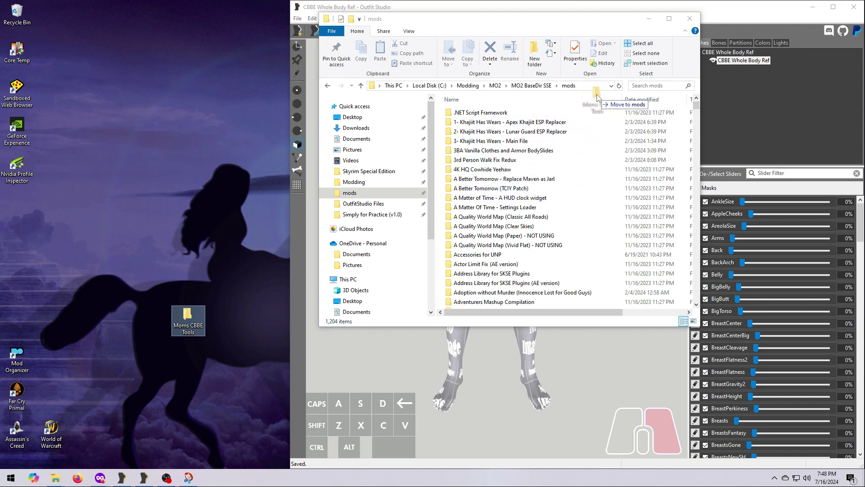
pyautogui.moveTo(598, 96); pyautogui.dragTo(597, 96, button='right')
pyautogui.click(614, 130)
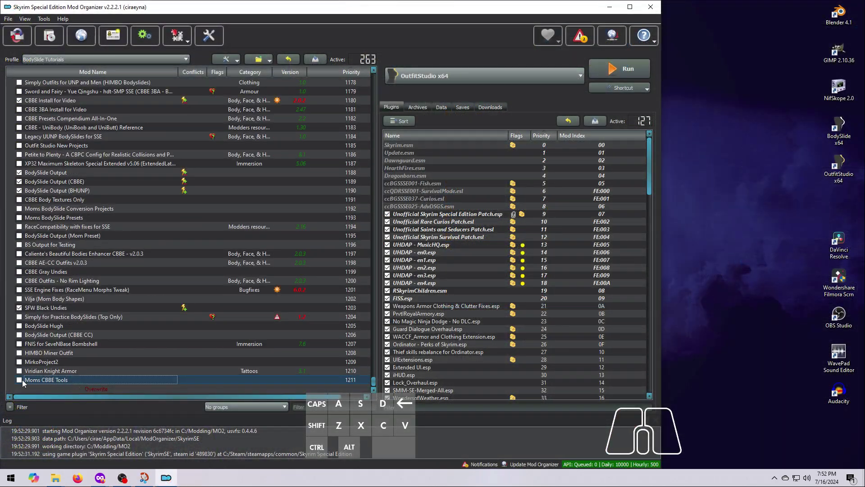
# Launch Outfit Studio through MO2, load the Moms CBBE Tools.osp project, and filter sliders by 'fee'
pyautogui.click(613, 70)
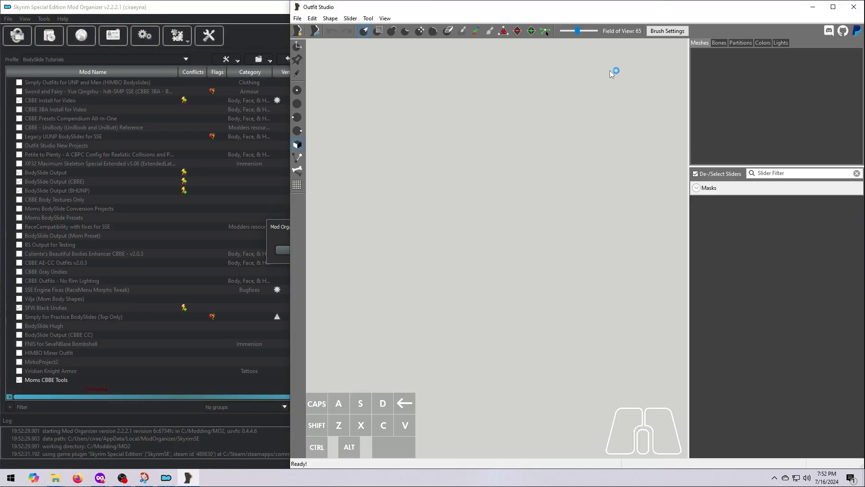
pyautogui.click(297, 18)
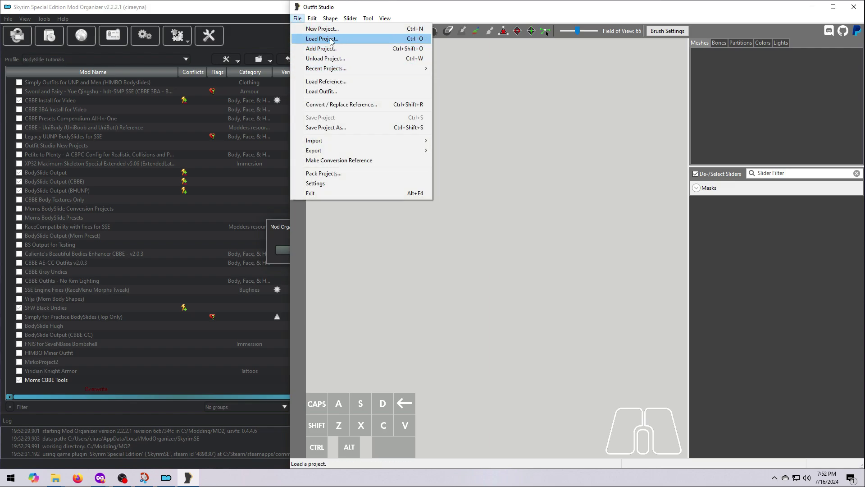
pyautogui.click(356, 37)
pyautogui.doubleClick(451, 249)
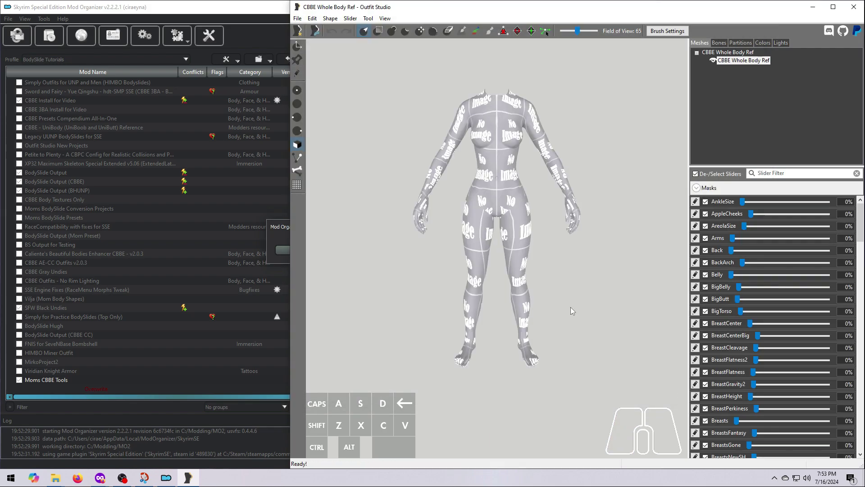
pyautogui.write('fee')
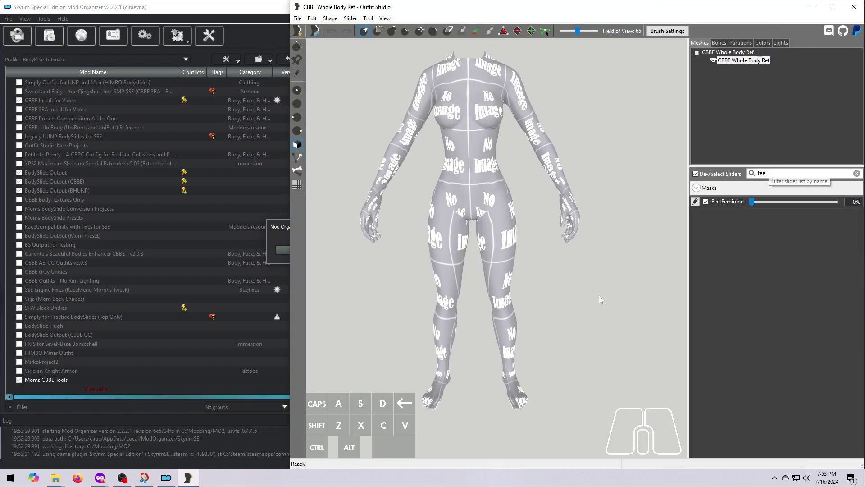